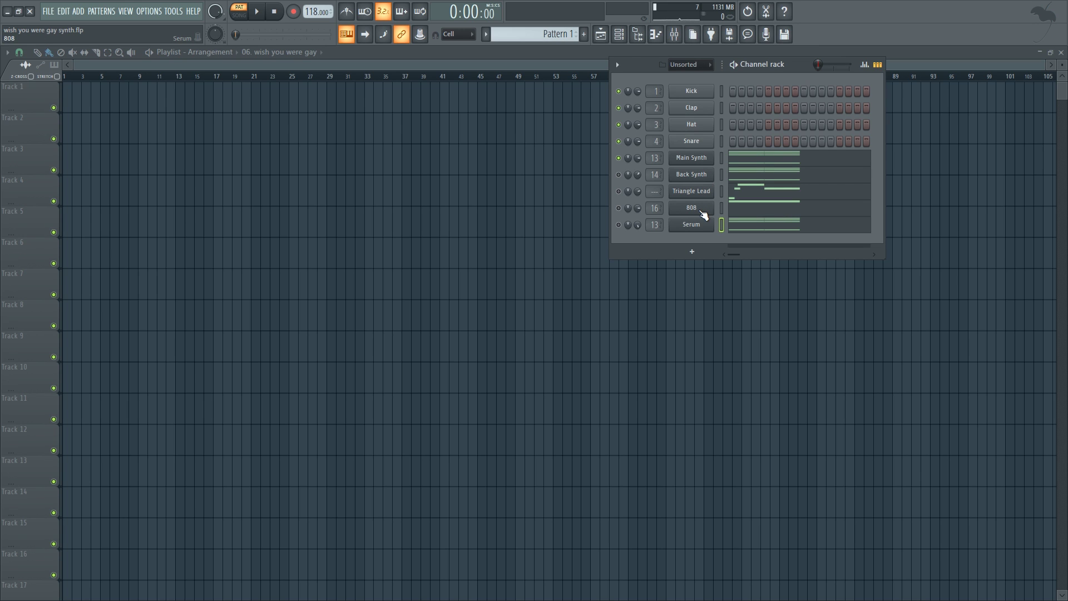
Open the Main Synth channel's Diva plugin, play the pattern, and examine its oscillator volume and filter envelope settings.
left_click(696, 162)
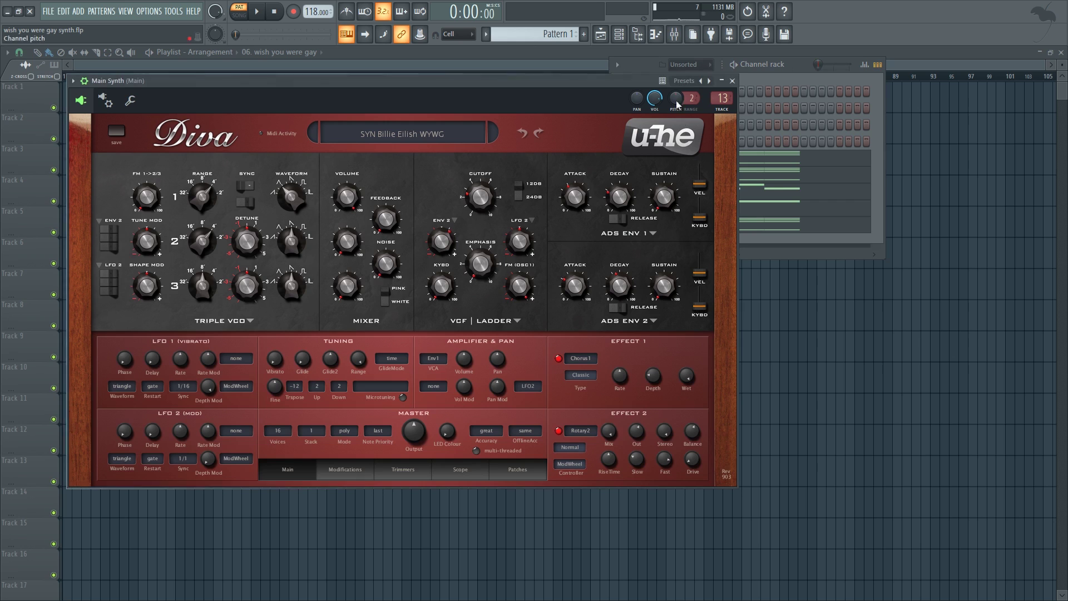
left_click(674, 34)
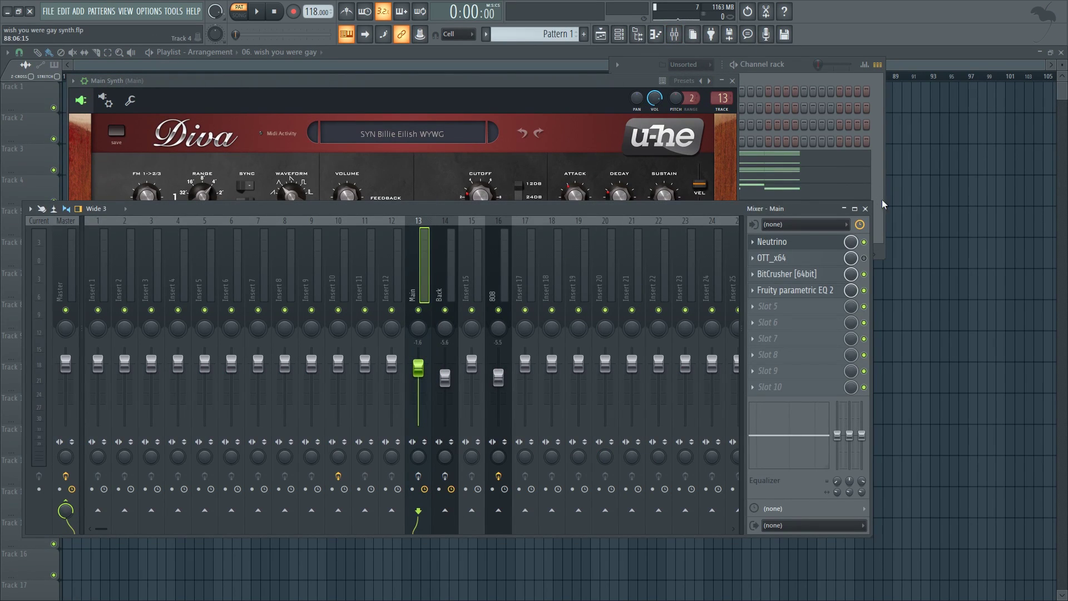
left_click(864, 209)
key("space")
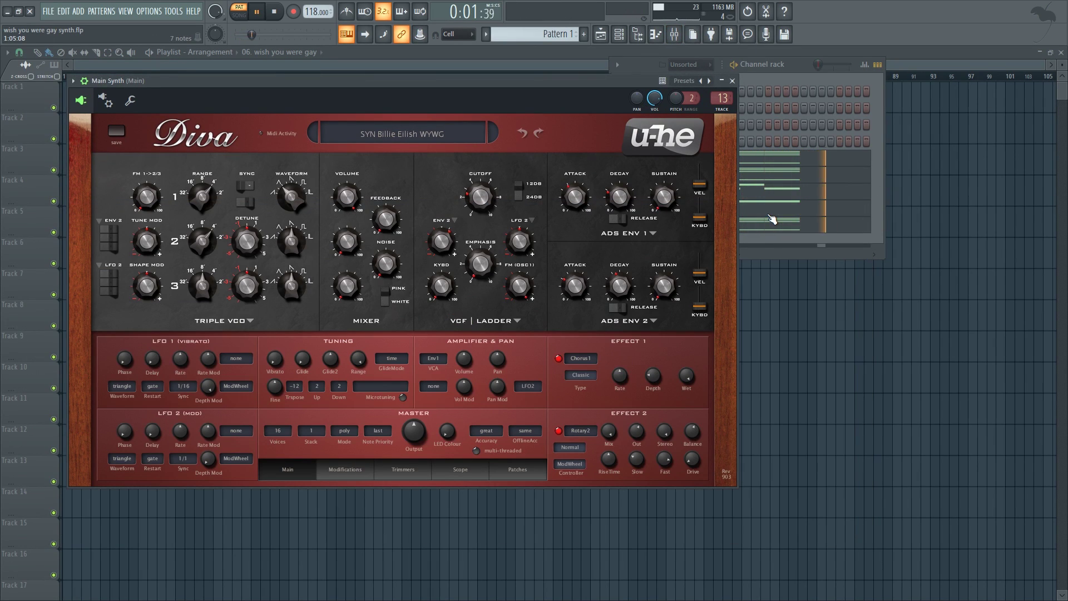
key("space")
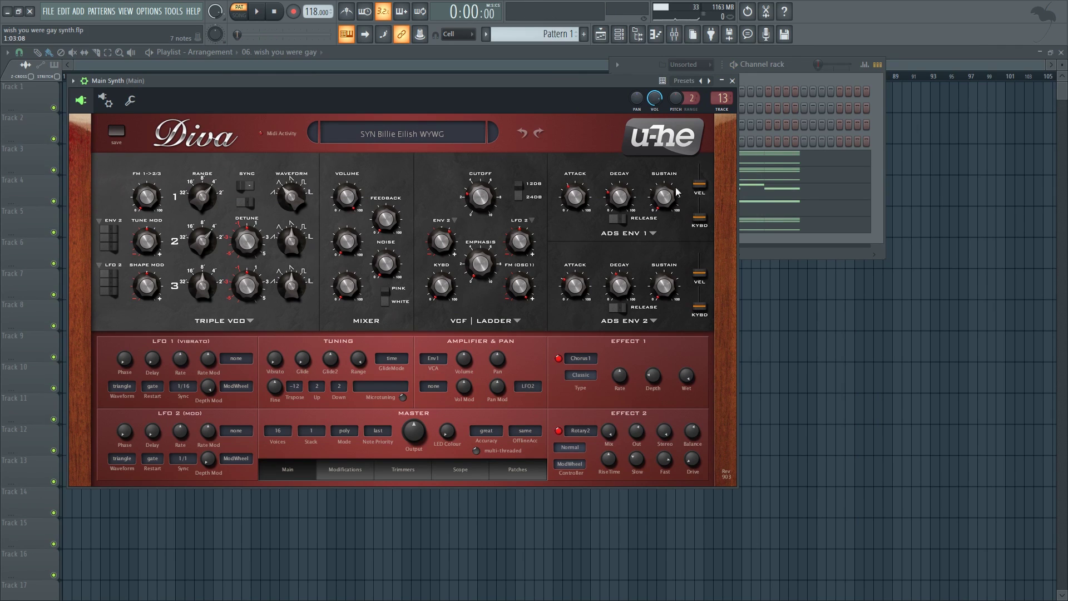
left_click_drag(515, 82, 563, 84)
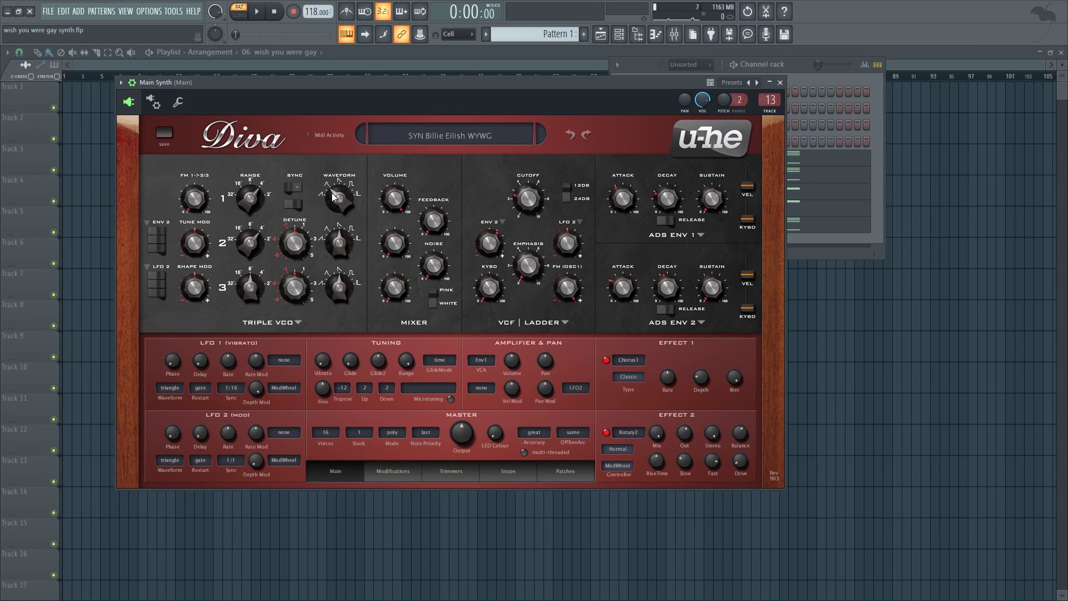
left_click(391, 201)
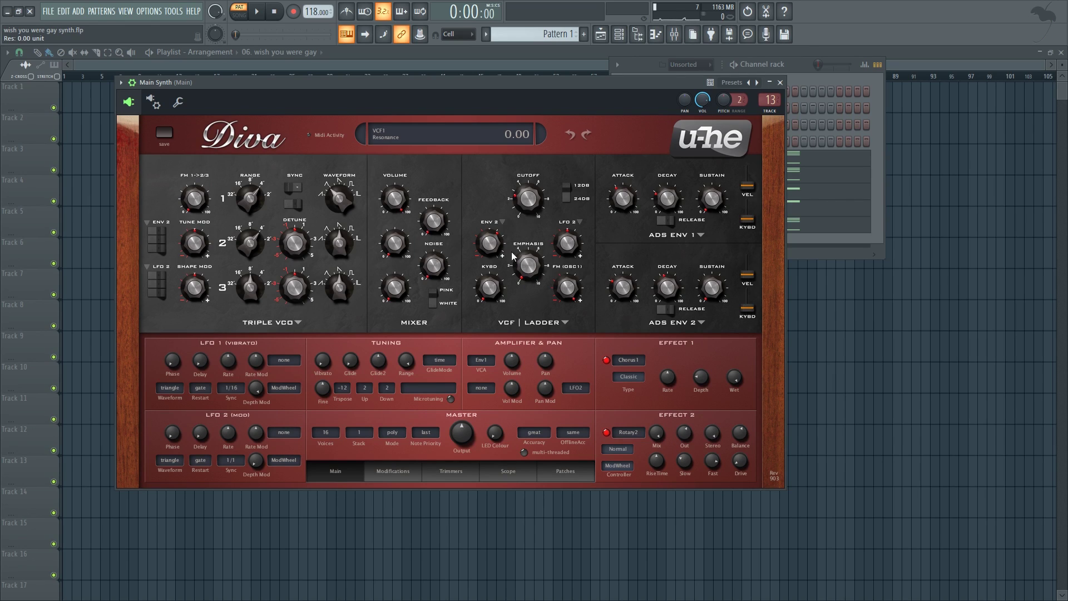
left_click_drag(493, 240, 494, 244)
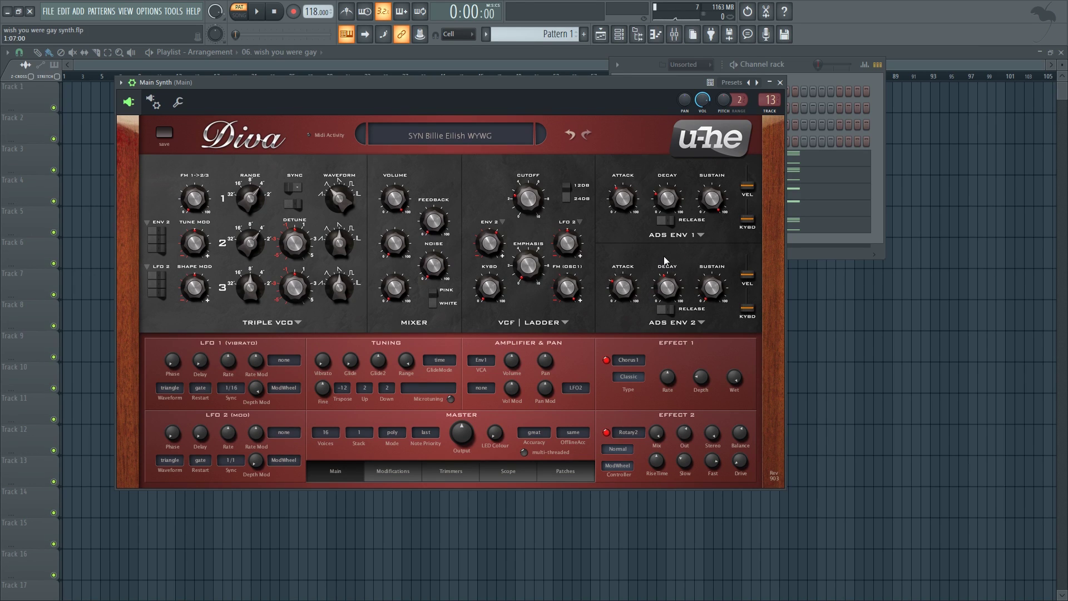
Compare test notes with ADS ENV 2 sustain at 100 and at 0, and set ADS ENV 1 sustain to 0.
key("z")
left_click_drag(709, 300, 727, 210)
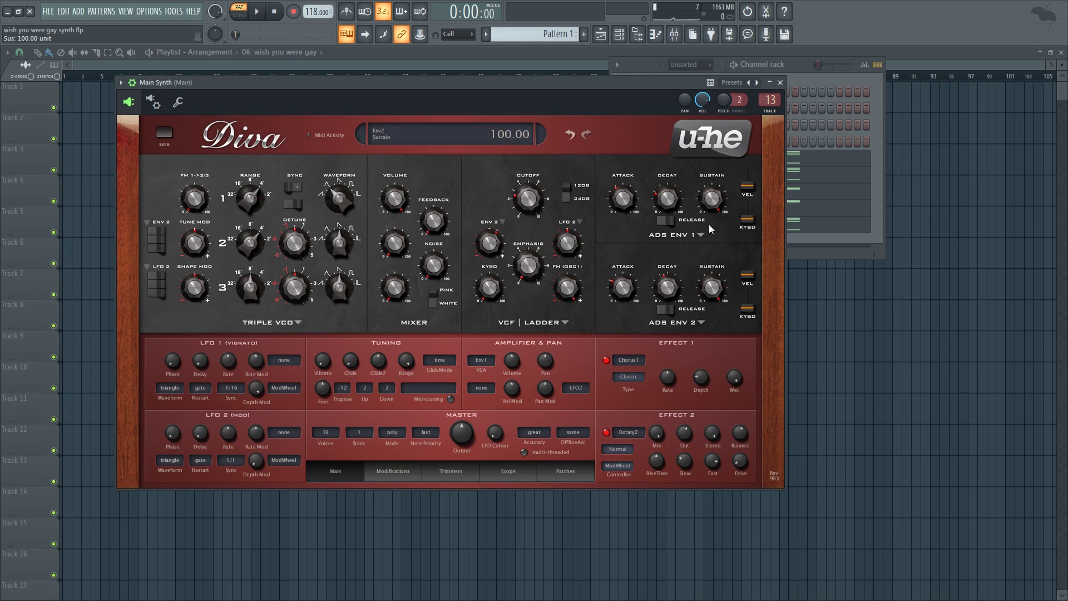
key("z")
left_click_drag(712, 289, 706, 325)
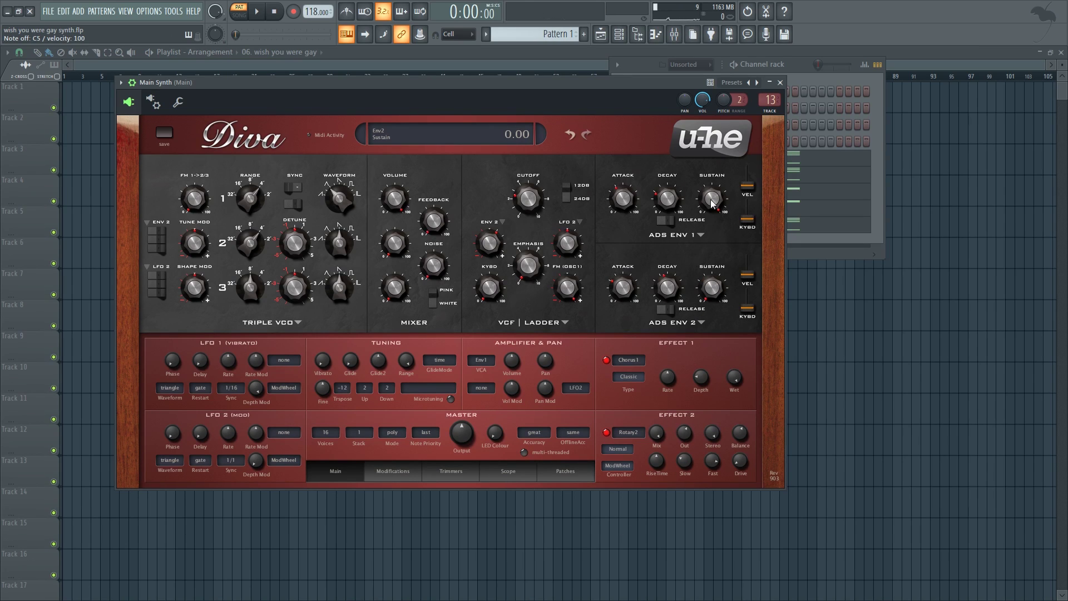
left_click_drag(712, 203, 662, 339)
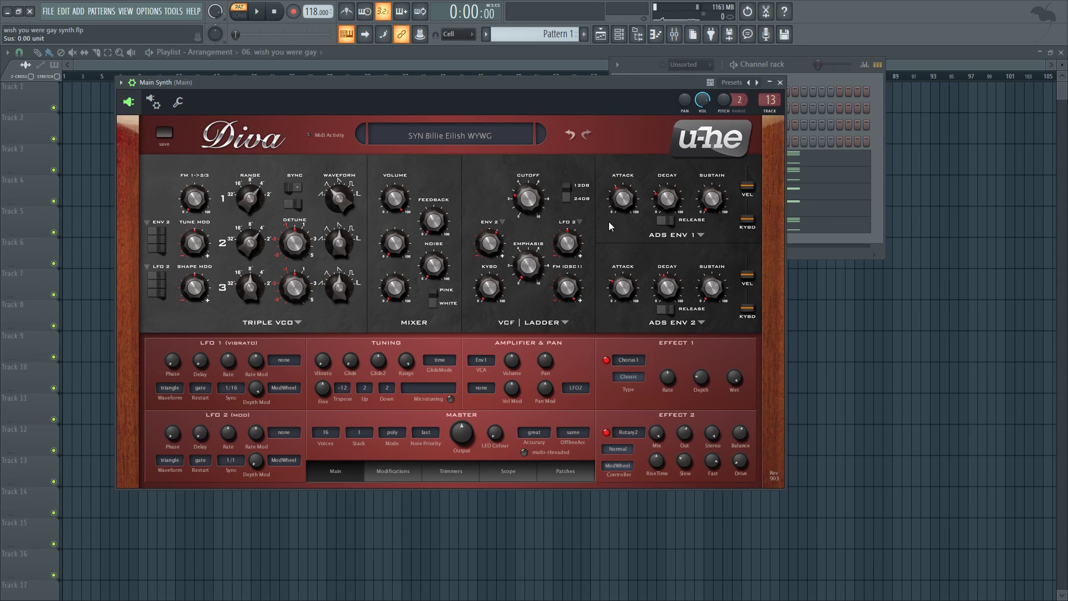
key("q")
Switch off Rotary2 and audition the pattern with the Chorus1 depth raised to 73 and with it lowered again.
key("space")
key("space")
left_click(606, 432)
left_click(700, 381)
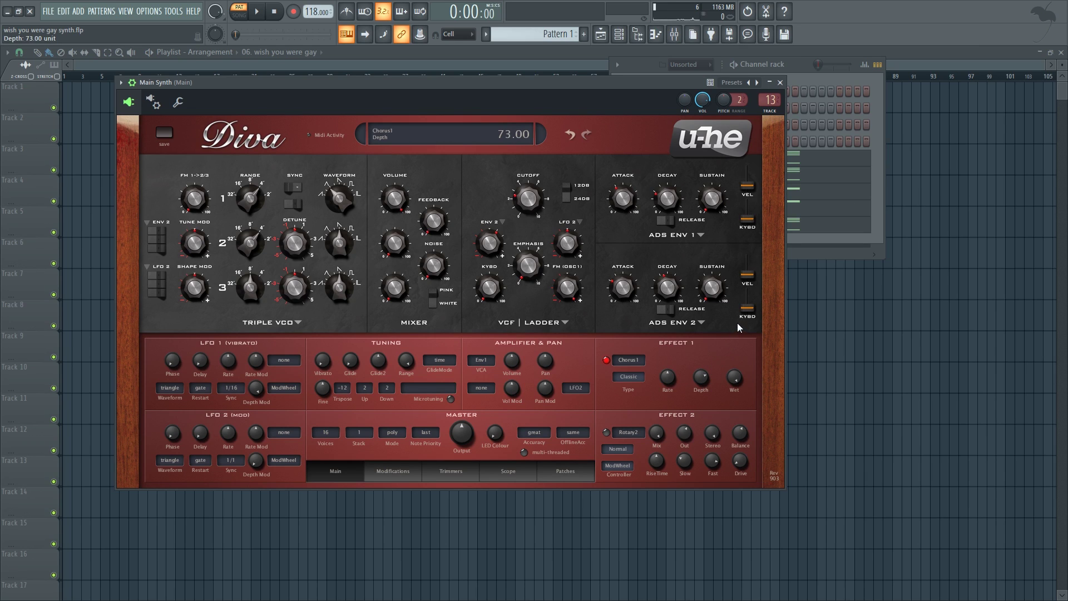
key("space")
key("space")
left_click_drag(704, 374, 688, 435)
key("space")
key("space")
Toggle the Chorus1 and Rotary2 effects to compare them during playback, and close the Main Synth's Diva window.
left_click(606, 361)
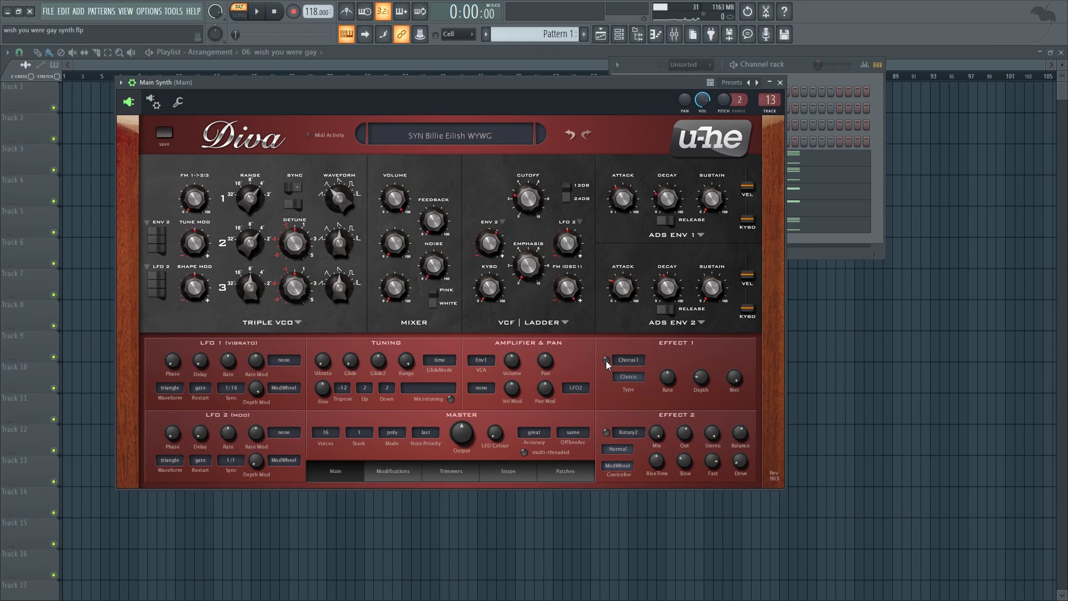
left_click(606, 360)
left_click(606, 432)
left_click(739, 464)
left_click(607, 360)
left_click(606, 432)
key("space")
left_click(607, 433)
key("space")
left_click(779, 83)
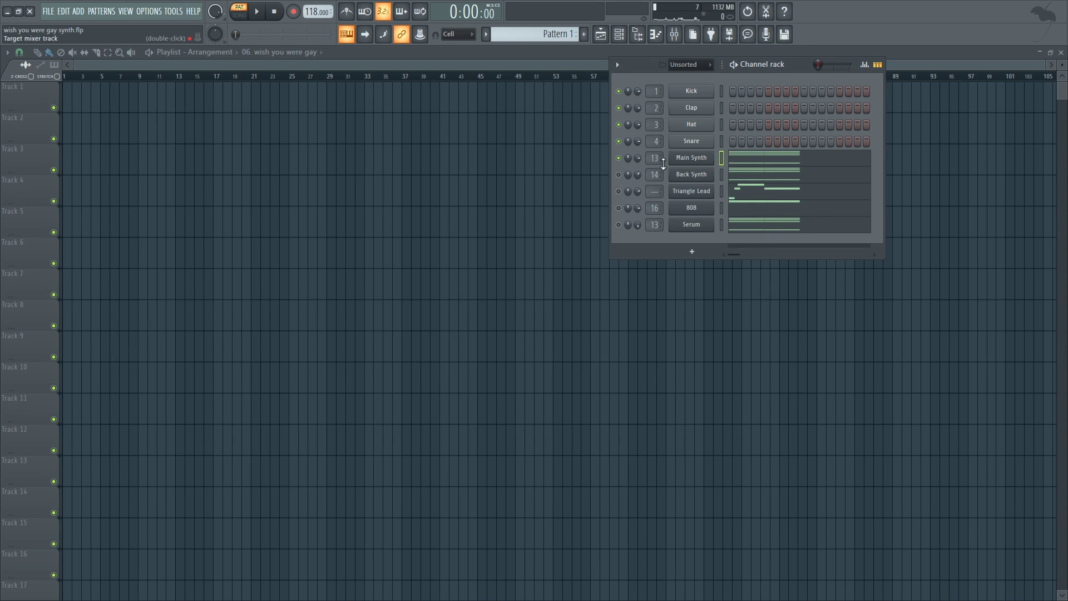
Unmute the Back Synth, view its Diva settings, and toggle the Main Synth channel's mute off and on.
left_click(618, 175)
left_click(619, 158)
left_click(685, 175)
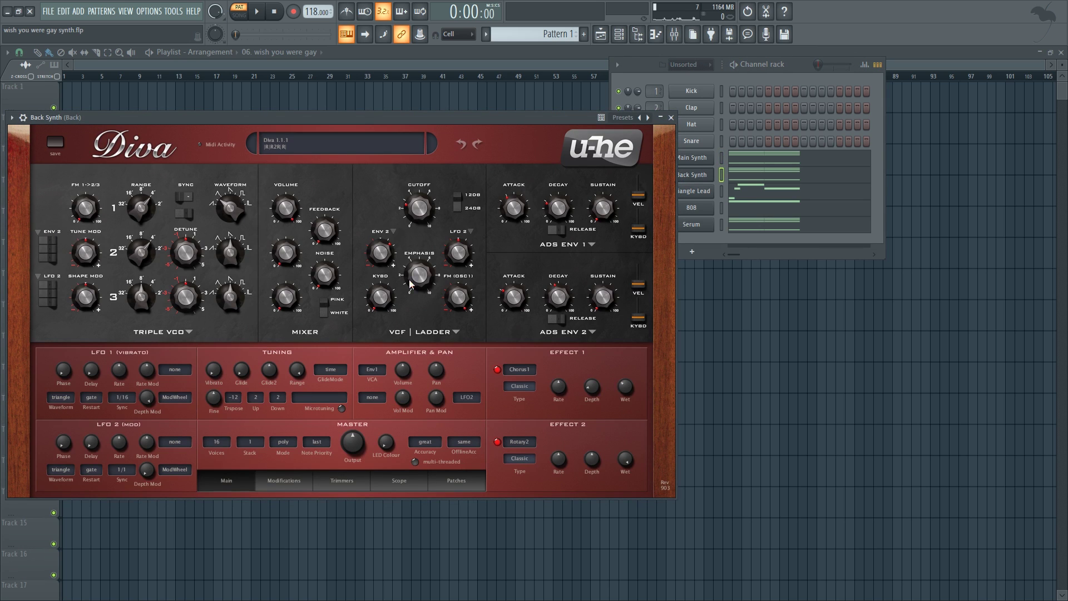
left_click(671, 118)
left_click(721, 158)
left_click(618, 158)
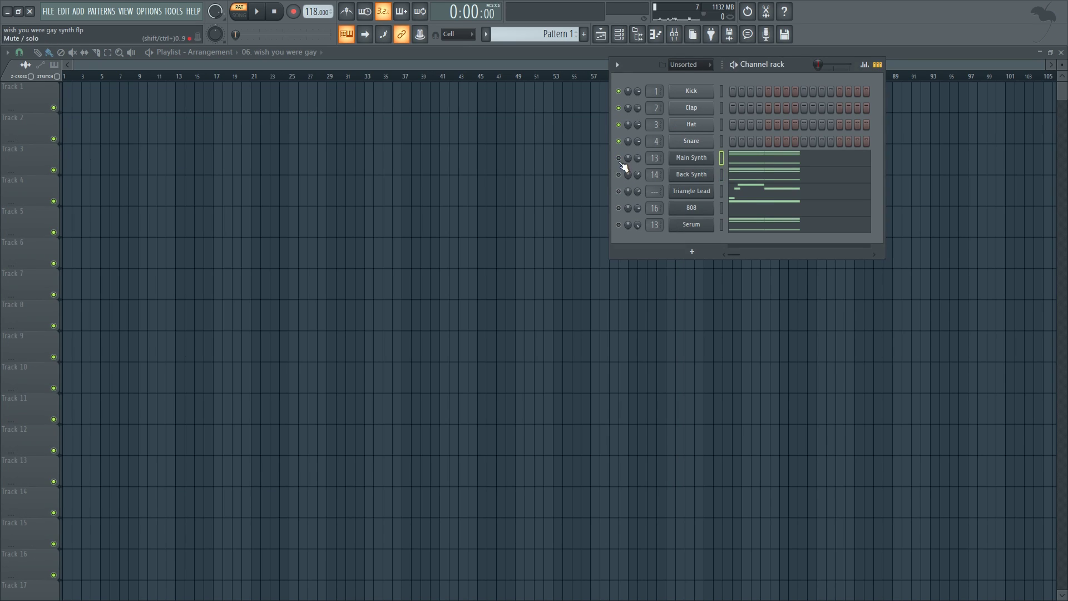
Open the mixer, select the Main track (13), and enable its effect slots.
left_click(674, 34)
left_click(422, 261)
left_click_drag(477, 207, 527, 175)
left_click(469, 444)
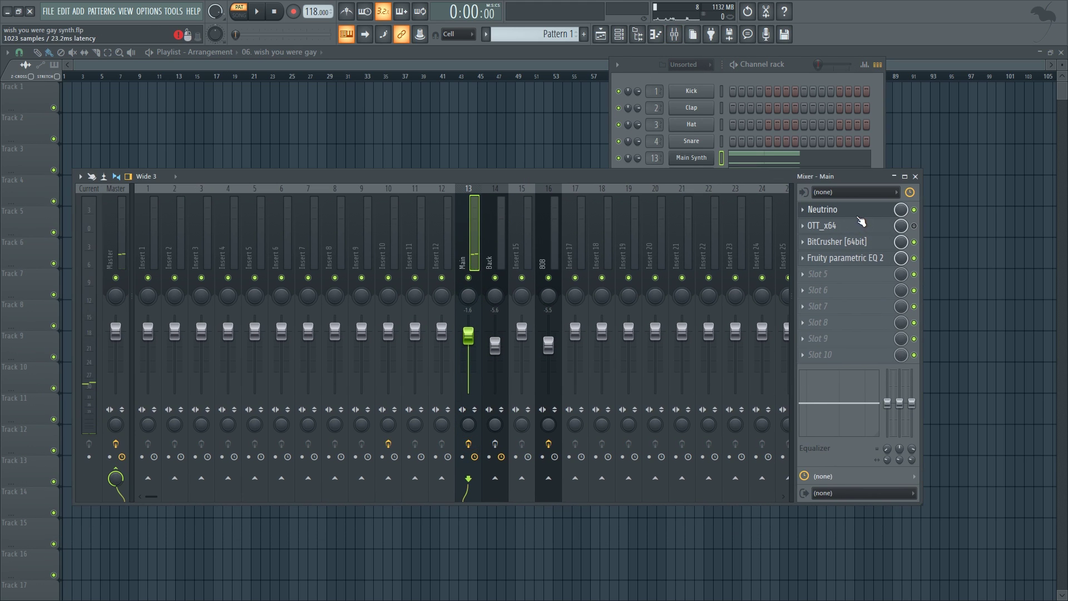
Open the Neutrino effect on the Main mixer track to examine its mode, amount and detail settings.
left_click(855, 214)
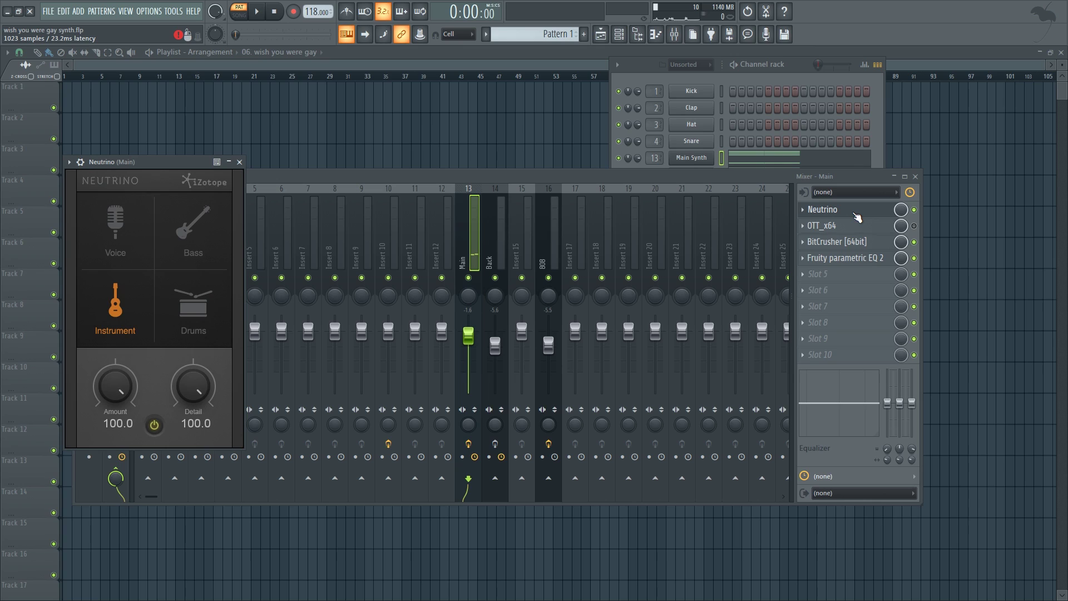
left_click_drag(143, 165, 226, 159)
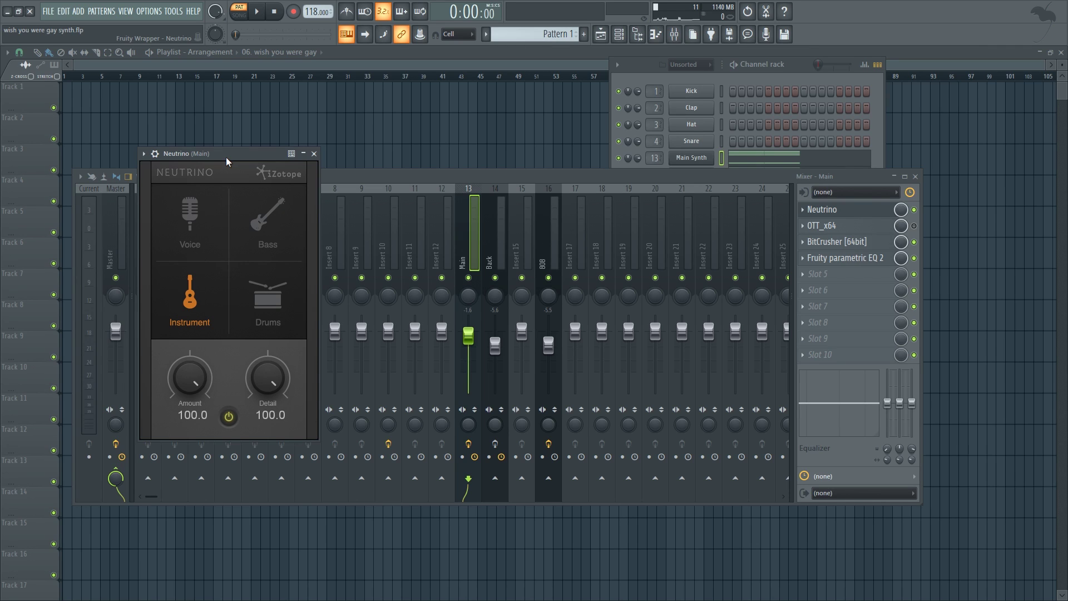
left_click_drag(229, 157, 285, 145)
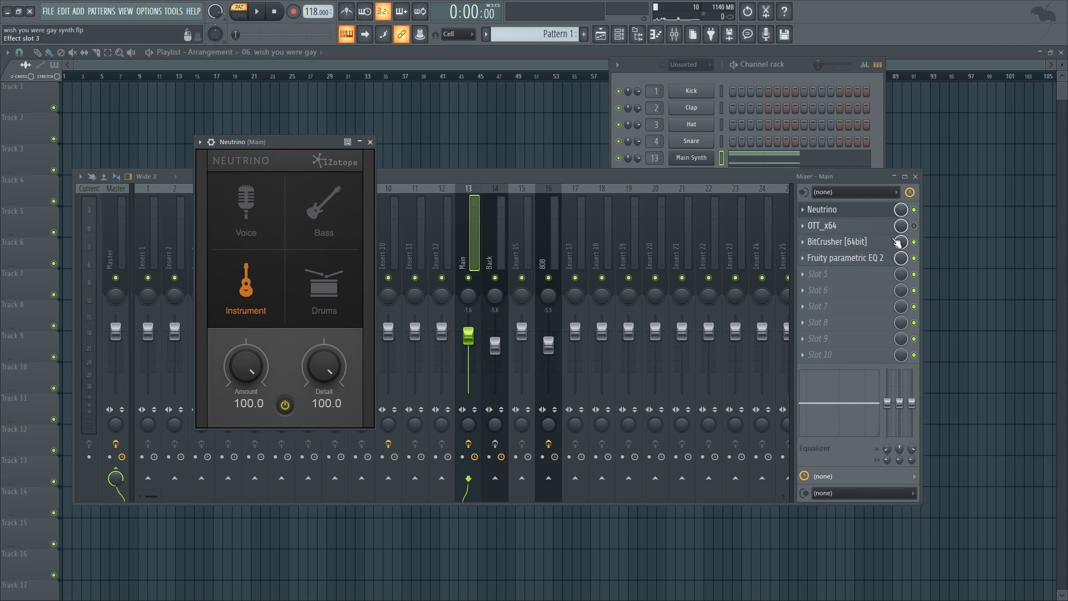
Bypass Fruity parametric EQ 2, BitCrusher and Neutrino on the Main track and play the pattern.
left_click(914, 257)
left_click(914, 241)
left_click(914, 209)
key("space")
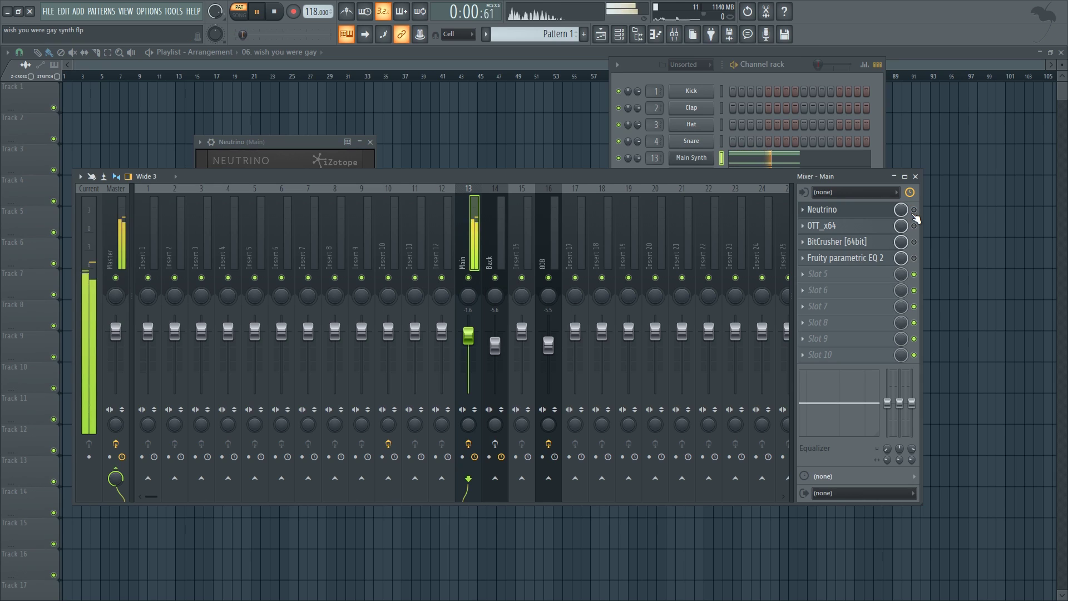
key("space")
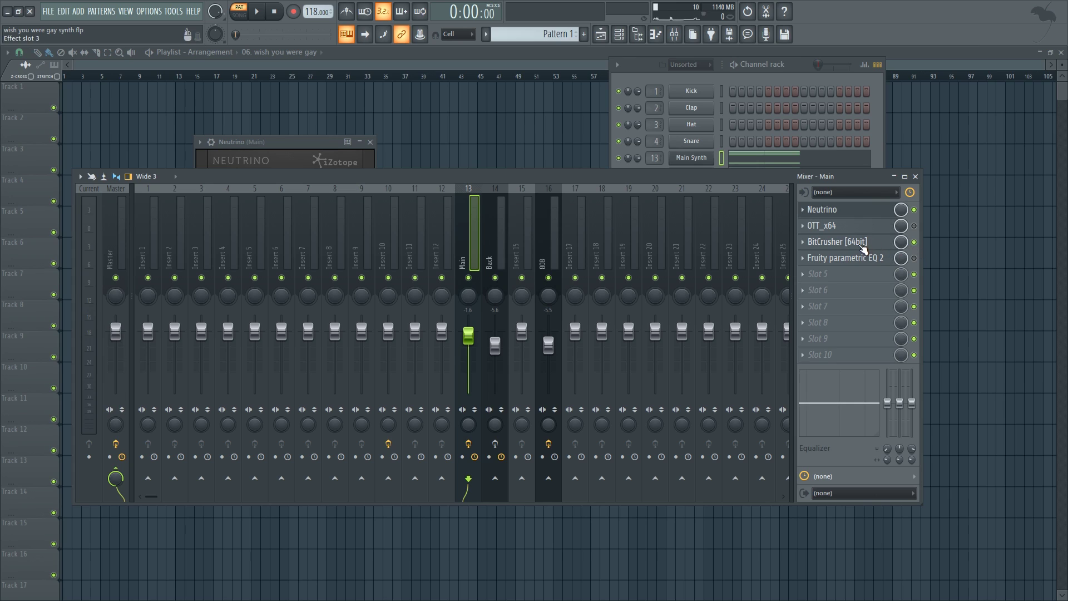
Open BitCrusher on the Main track, examine its settings while playing the pattern, and close it.
left_click(856, 241)
left_click_drag(152, 188, 443, 183)
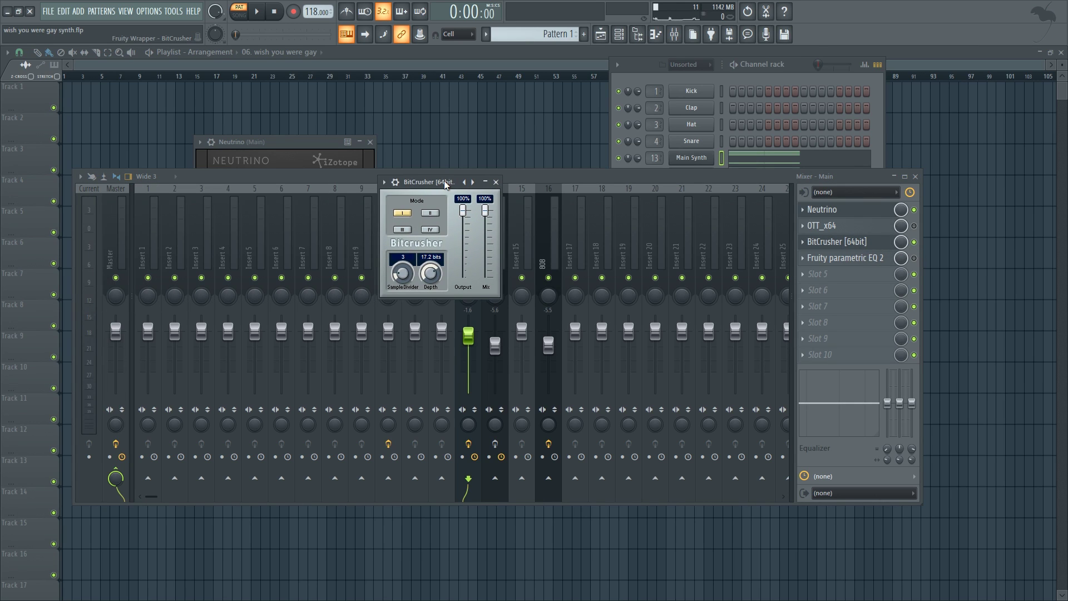
key("space")
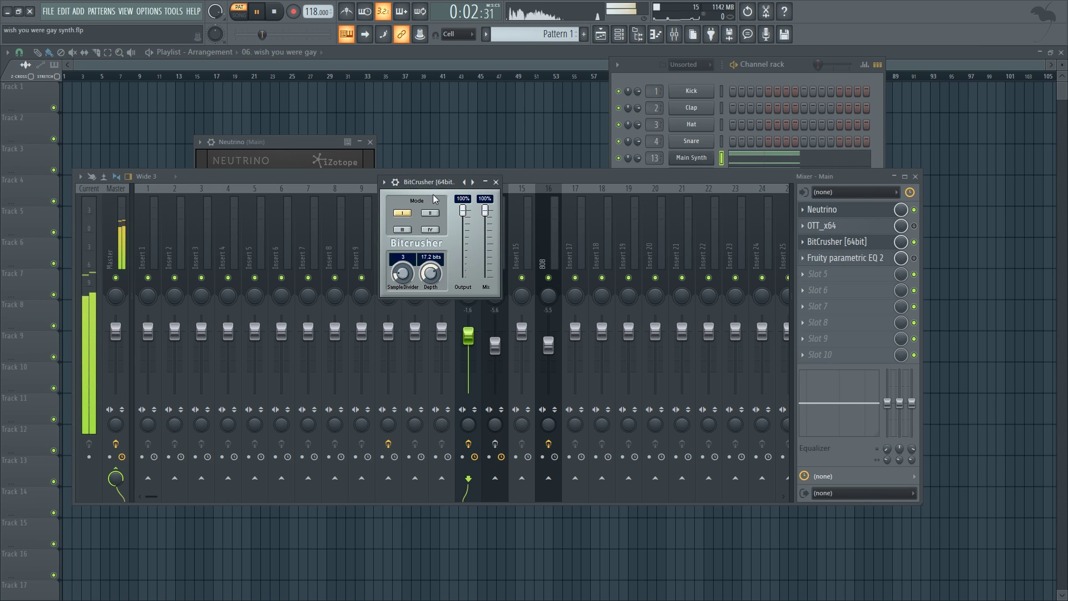
key("space")
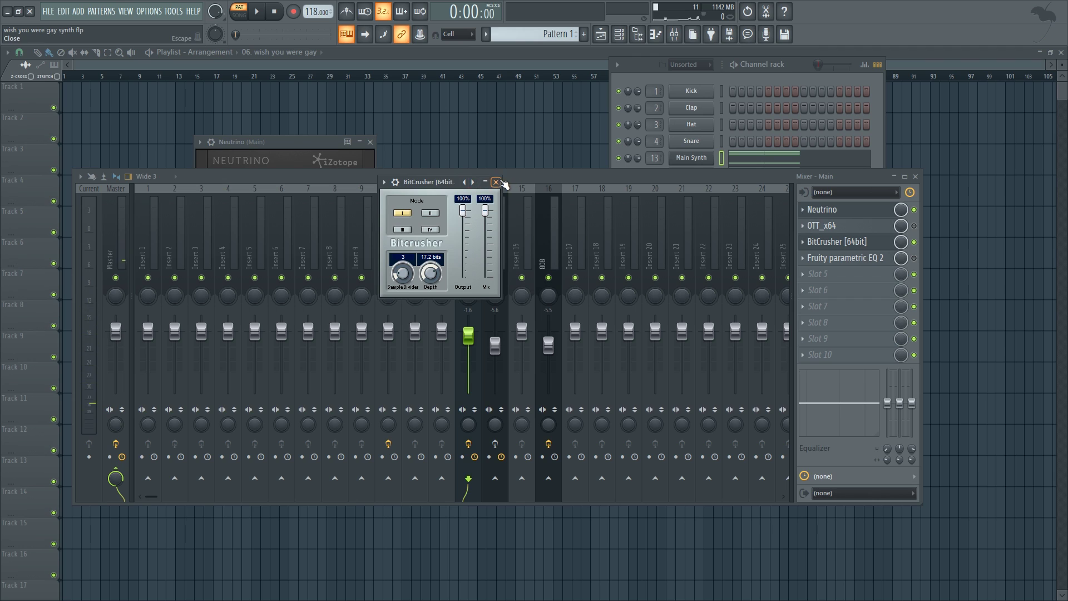
left_click(496, 182)
Open Fruity parametric EQ 2 on the Main track, examine its curve while playing the pattern, and close it.
left_click(868, 258)
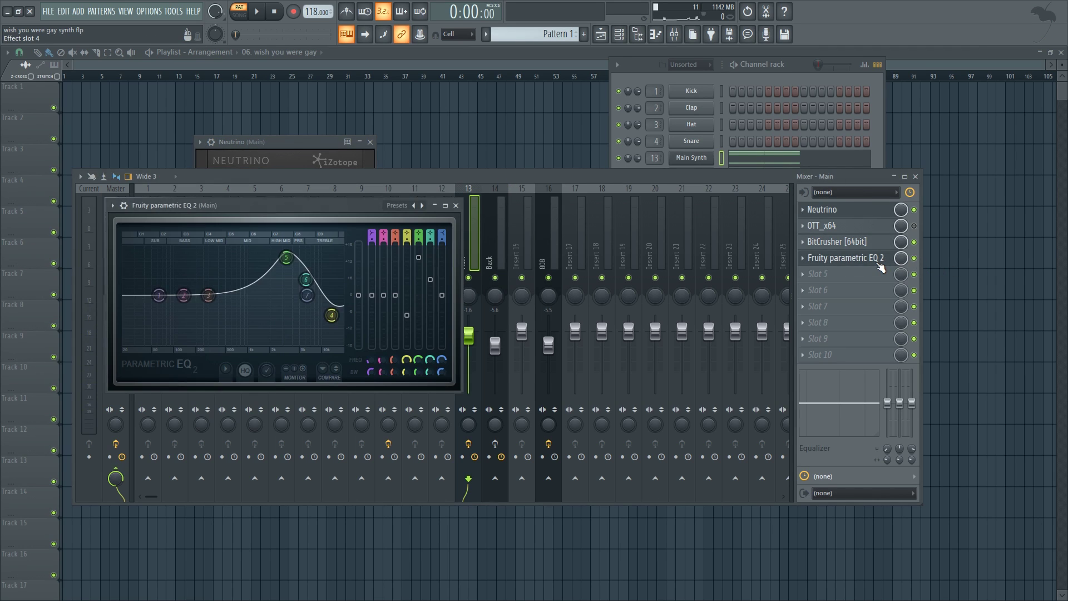
left_click_drag(324, 207, 383, 179)
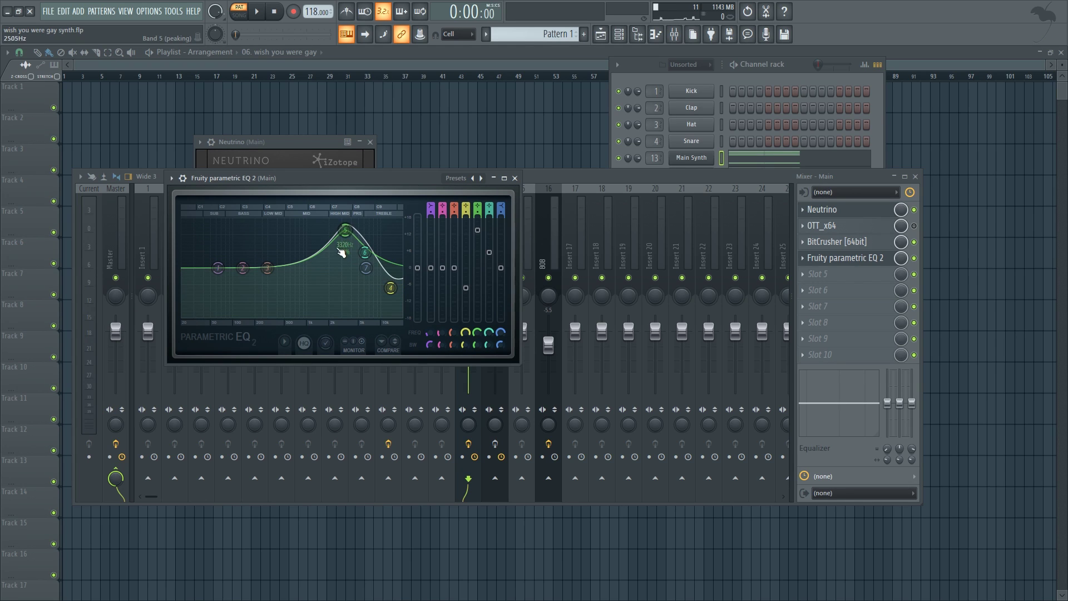
key("space")
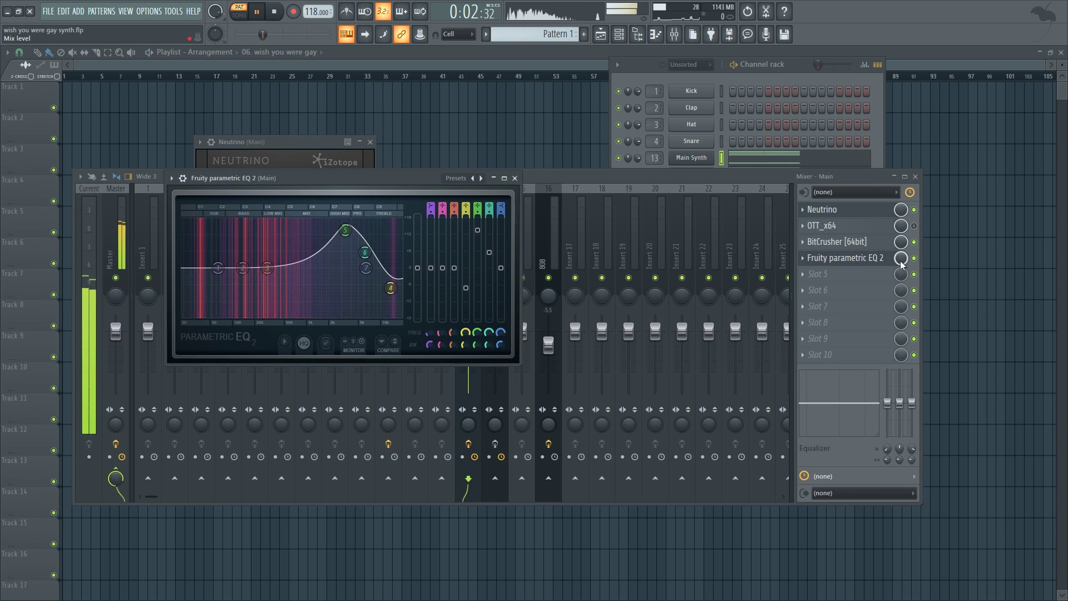
key("space")
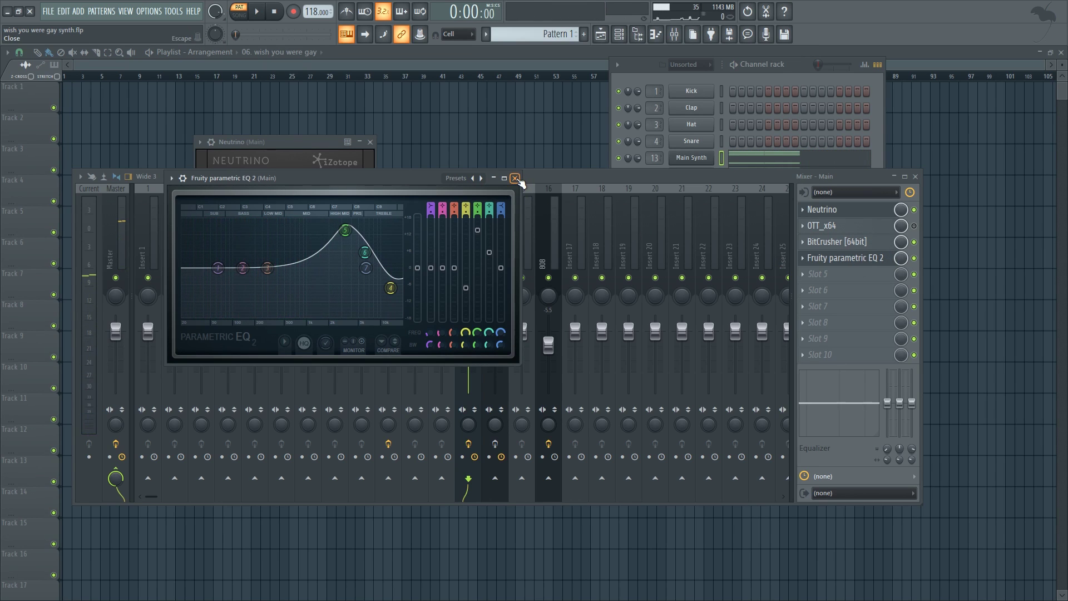
left_click(515, 179)
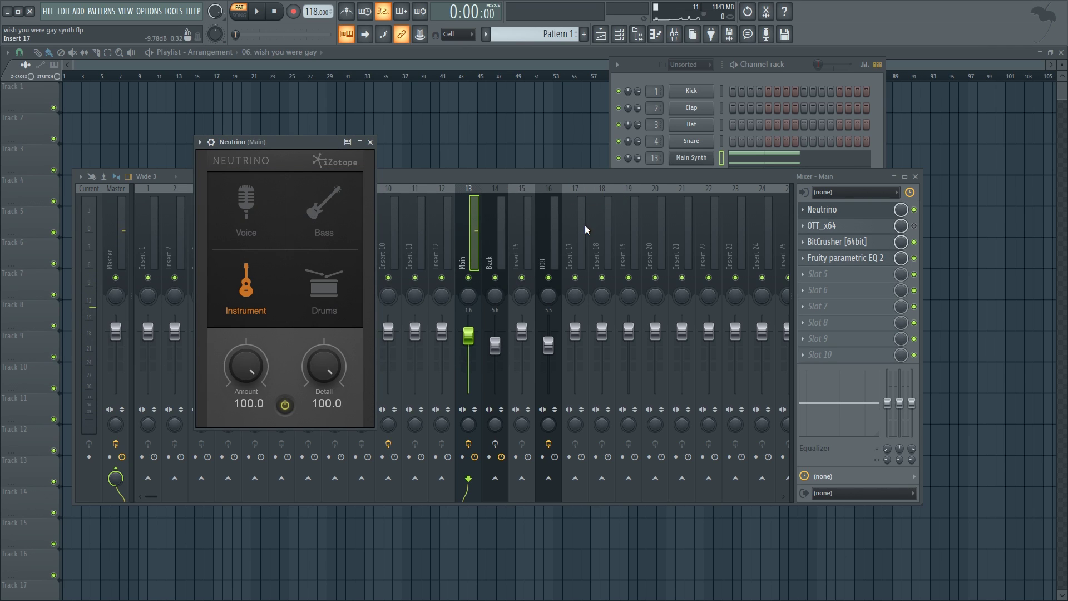
Select the Back mixer track, enable its effect slots, and mute the Main mixer track.
left_click(492, 259)
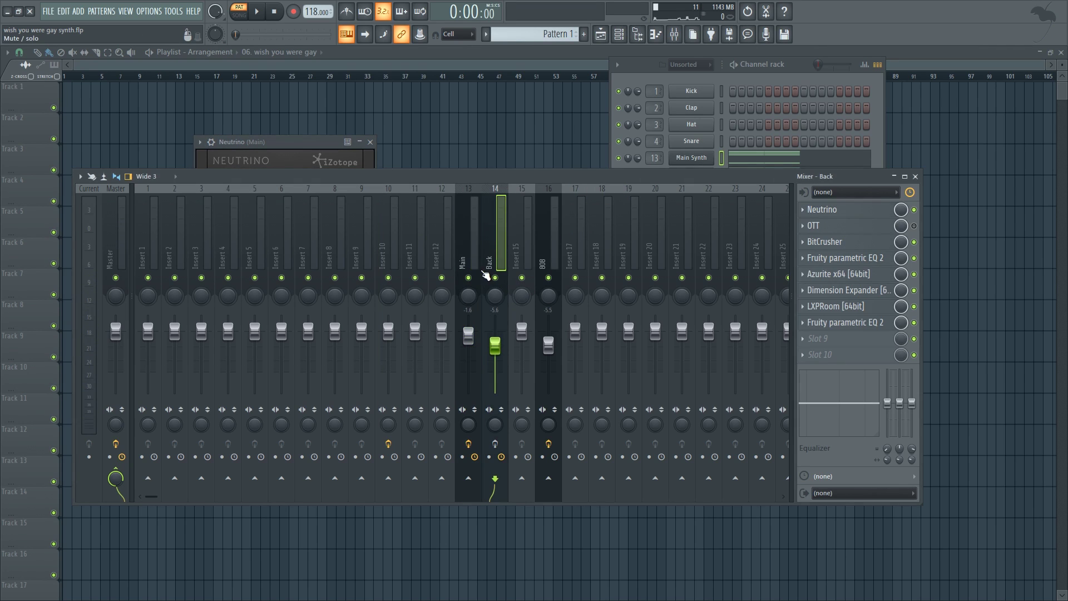
left_click(495, 443)
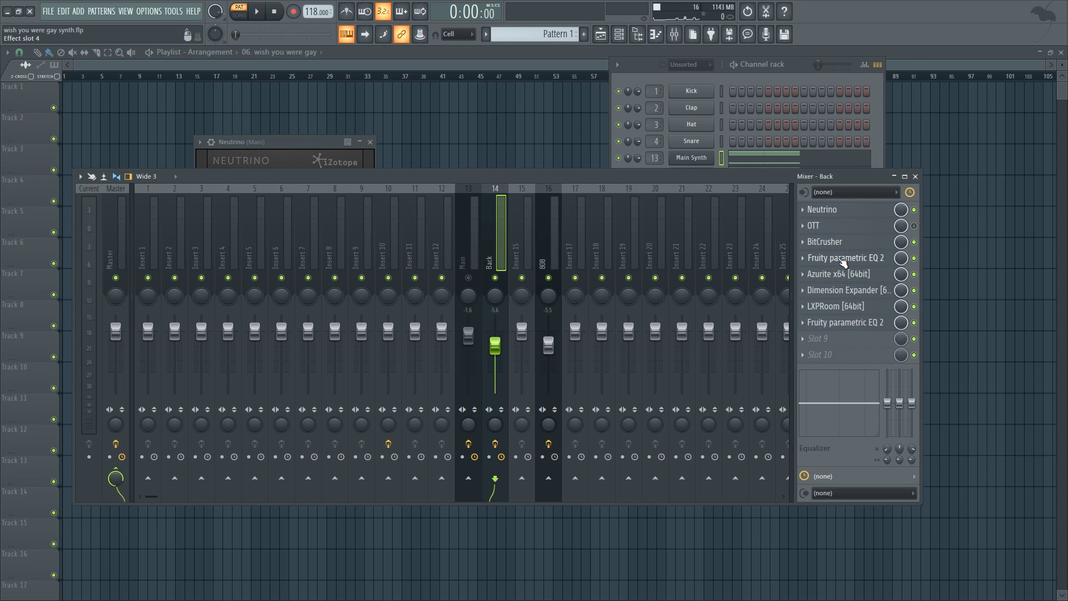
left_click_drag(712, 179, 717, 219)
left_click(624, 162)
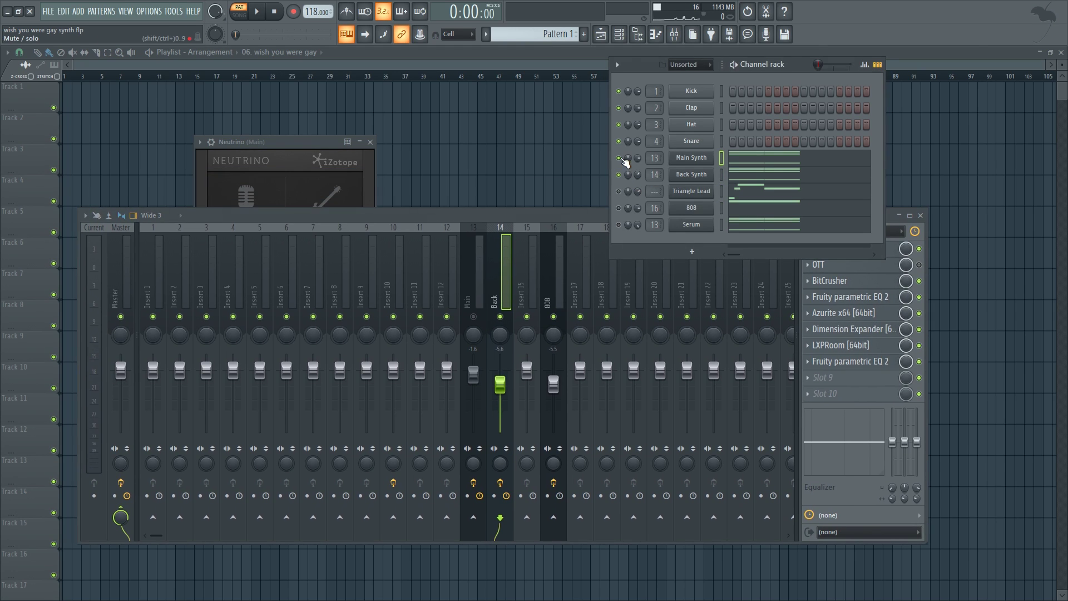
left_click_drag(574, 207, 578, 159)
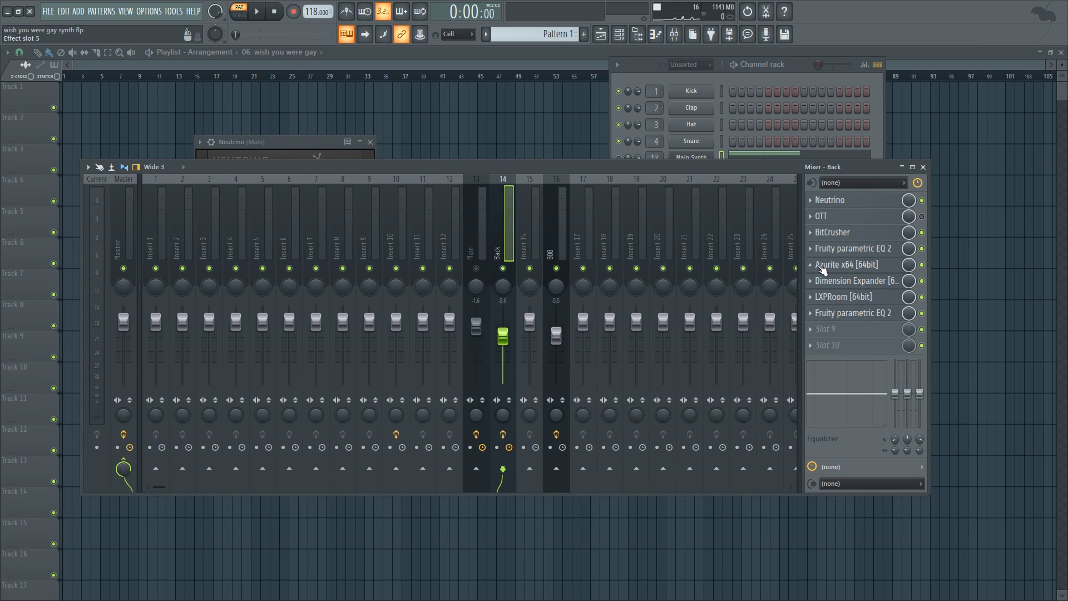
Open Azurite on the Back track and bypass its Dimension Expander, LXPRoom and last Fruity parametric EQ 2.
left_click(842, 267)
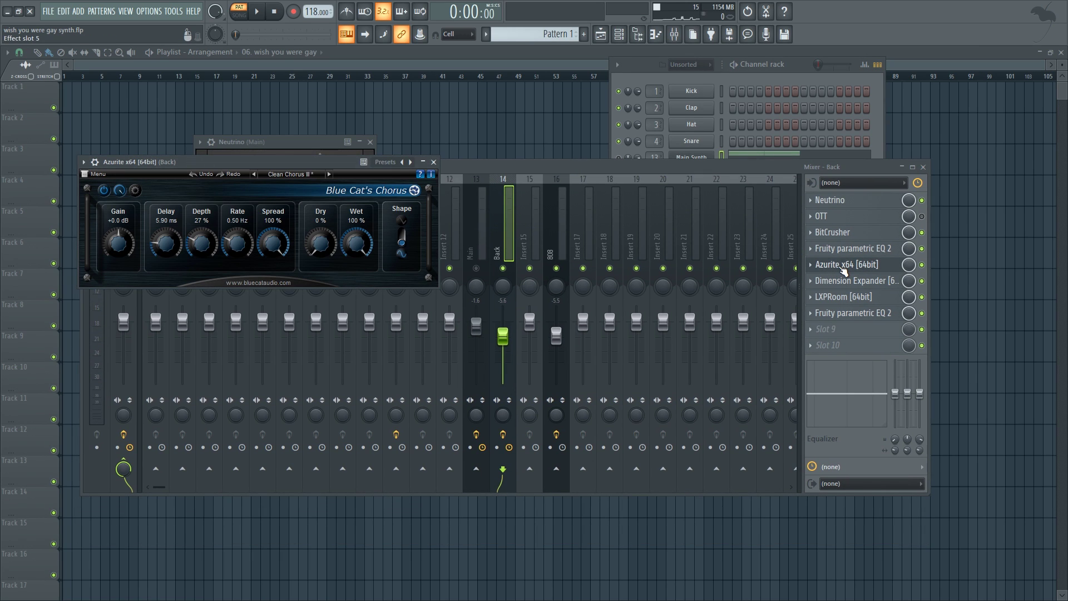
left_click(921, 281)
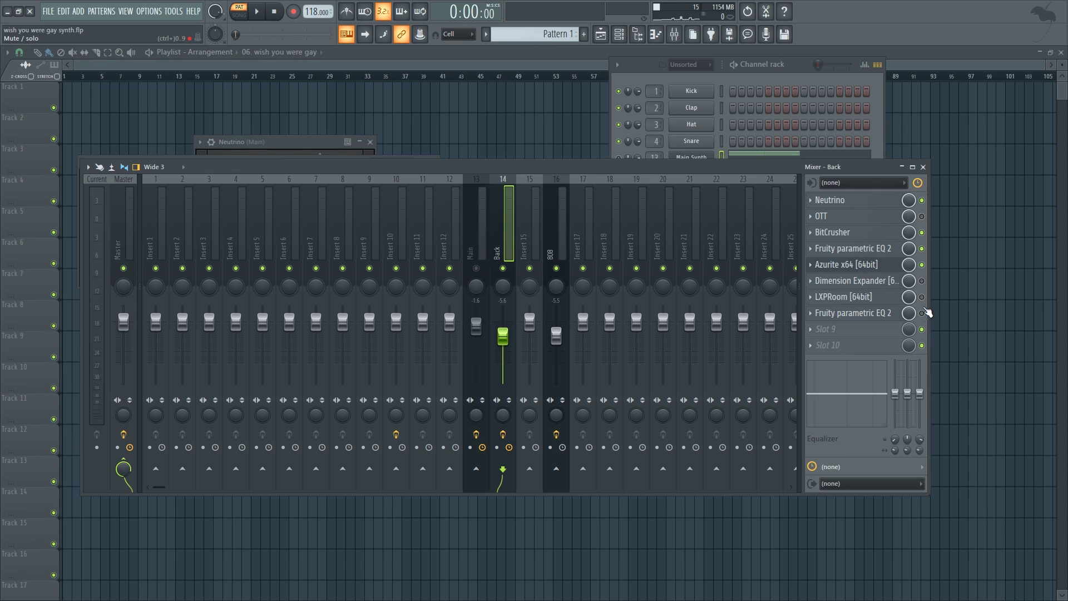
Raise the Back track's volume fader and play the pattern with Azurite switched off and on for comparison.
left_click_drag(503, 336, 502, 306)
key("space")
left_click(922, 266)
key("space")
left_click(922, 266)
key("space")
key("space")
Re-enable Dimension Expander and LXPRoom on the Back track, examining the settings of each.
left_click(921, 281)
left_click(881, 288)
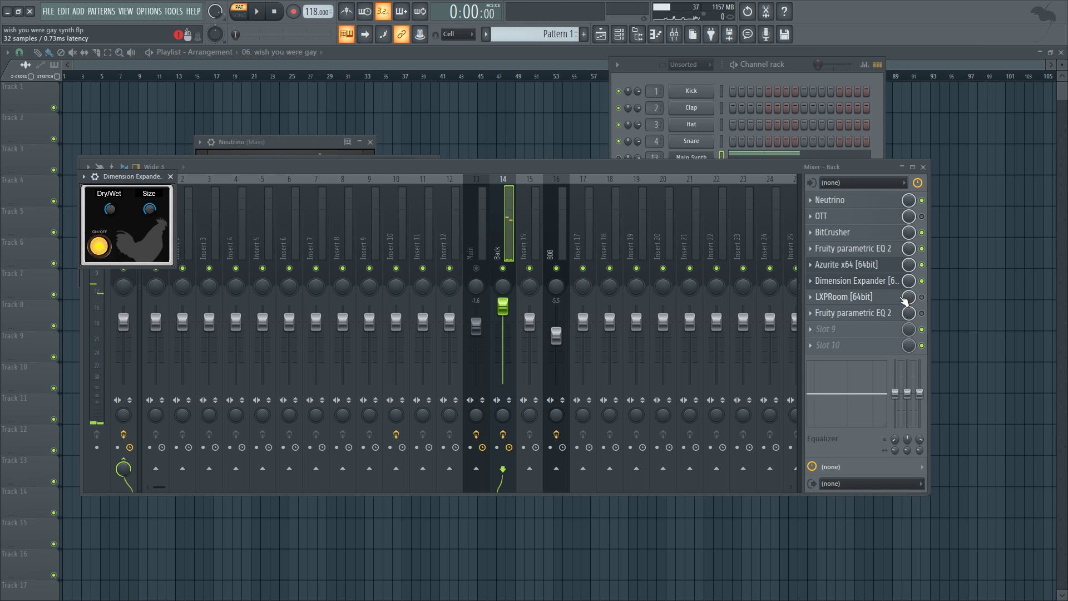
left_click(922, 298)
left_click(893, 297)
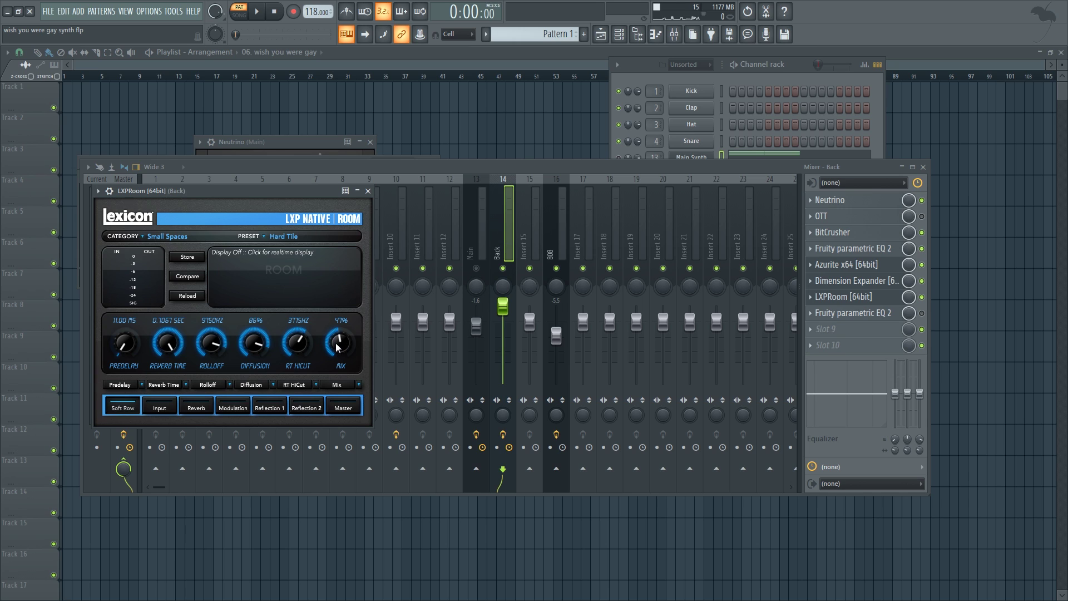
left_click(368, 191)
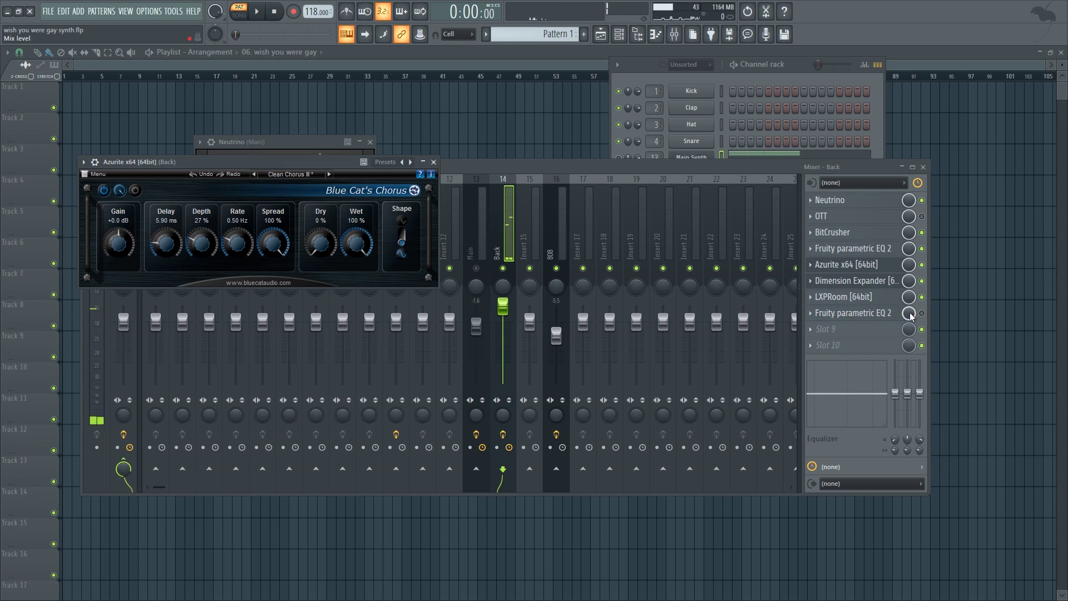
Enable the last Fruity parametric EQ 2 on the Back track, examine its curve during playback, and close the effect windows.
left_click(890, 313)
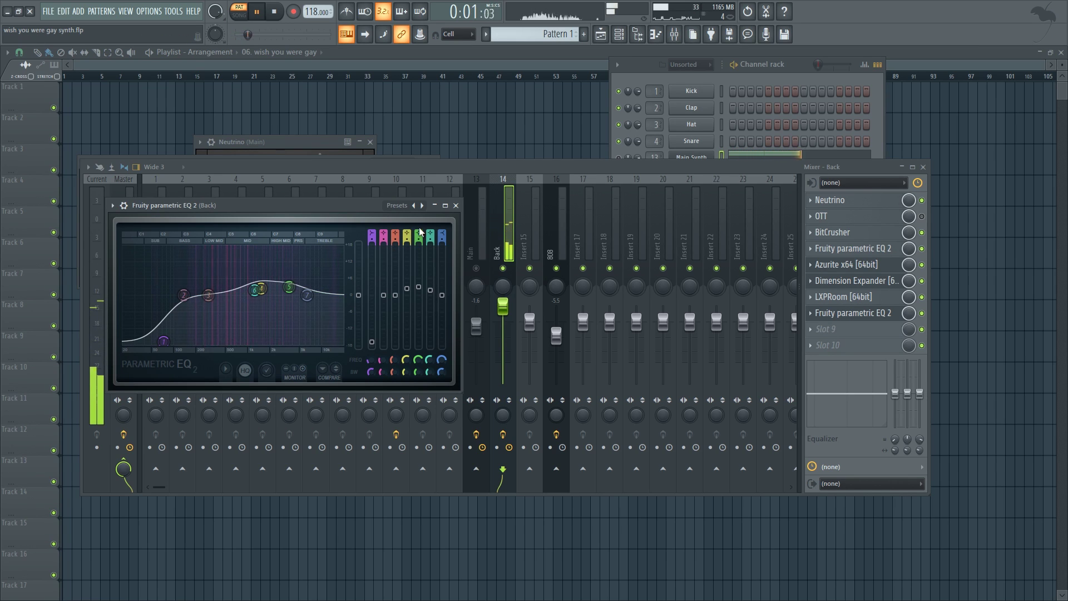
left_click(456, 206)
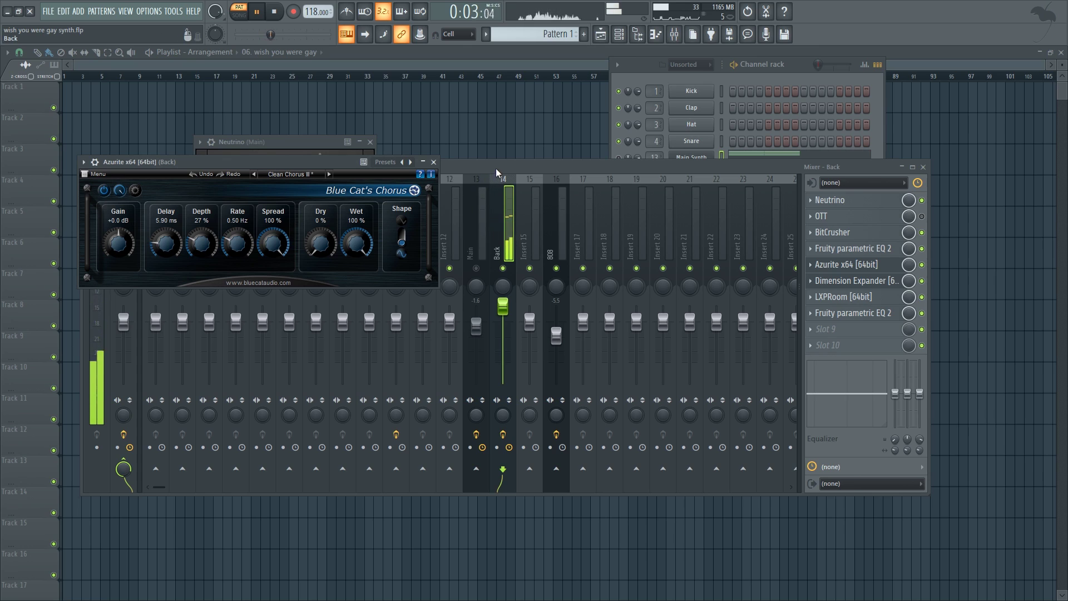
key("space")
key("Escape")
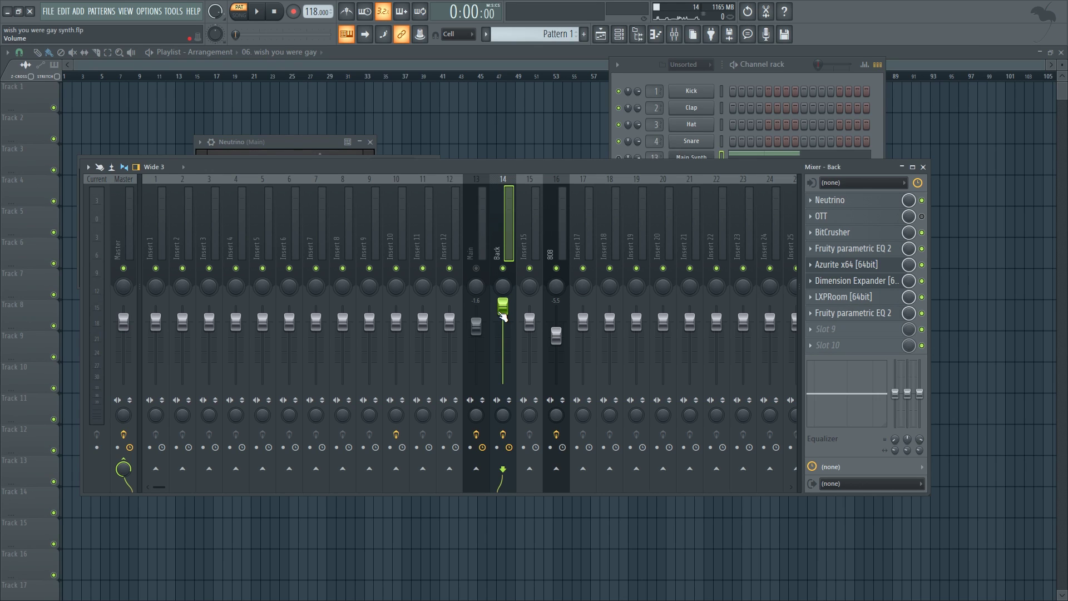
Lower the Back track's fader, unmute the Main mixer track and turn on the Main Synth channel.
left_click_drag(506, 312, 506, 343)
left_click(476, 268)
left_click_drag(578, 170, 586, 202)
left_click(619, 159)
Play the pattern with the Back track muted and unmuted, and set its fader to -8.6 dB.
left_click(510, 300)
key("space")
left_click(511, 299)
left_click_drag(516, 372, 518, 380)
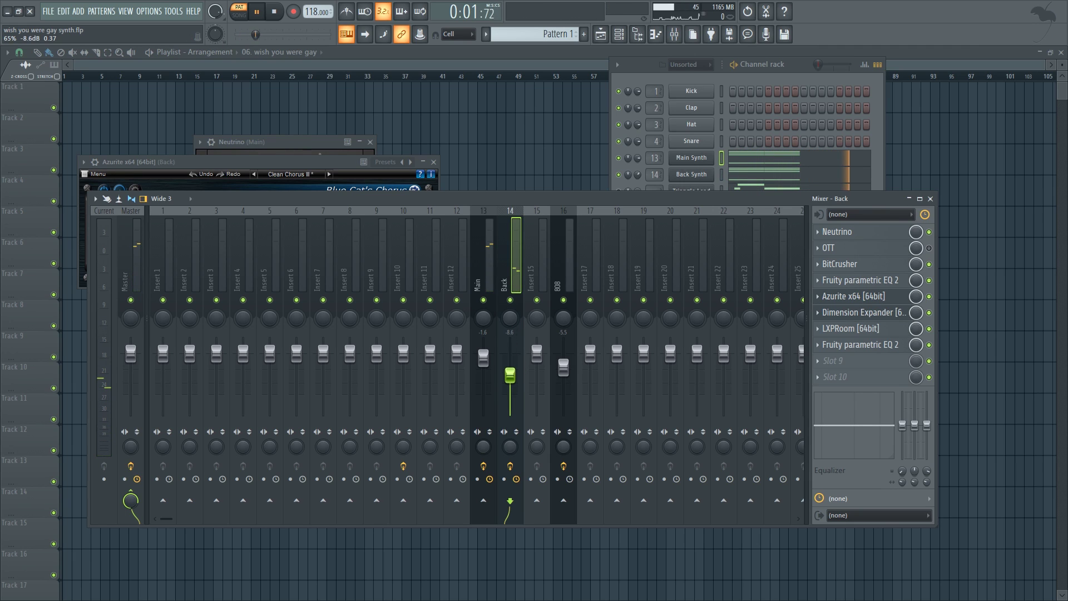
key("space")
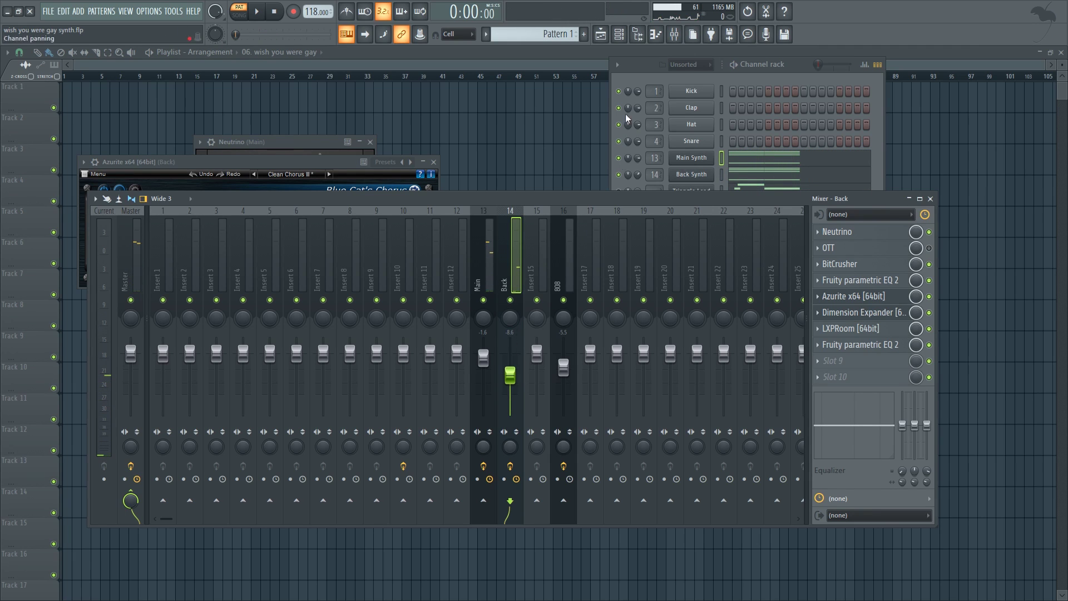
Close the mixer, examine the Triangle Lead channel's Diva settings, and play the pattern with only that synth channel on.
left_click(634, 78)
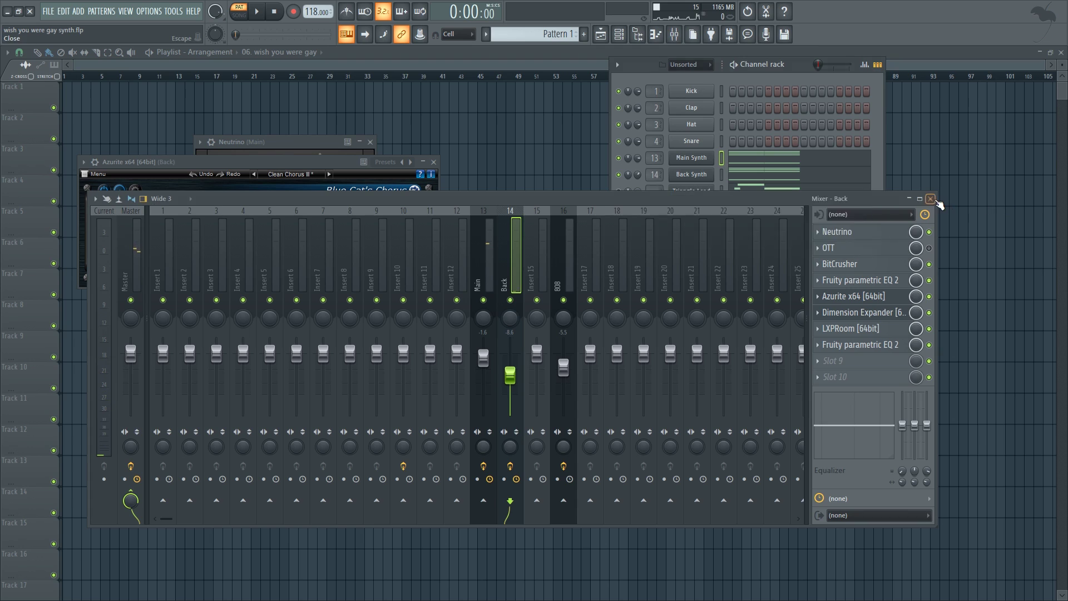
left_click(930, 199)
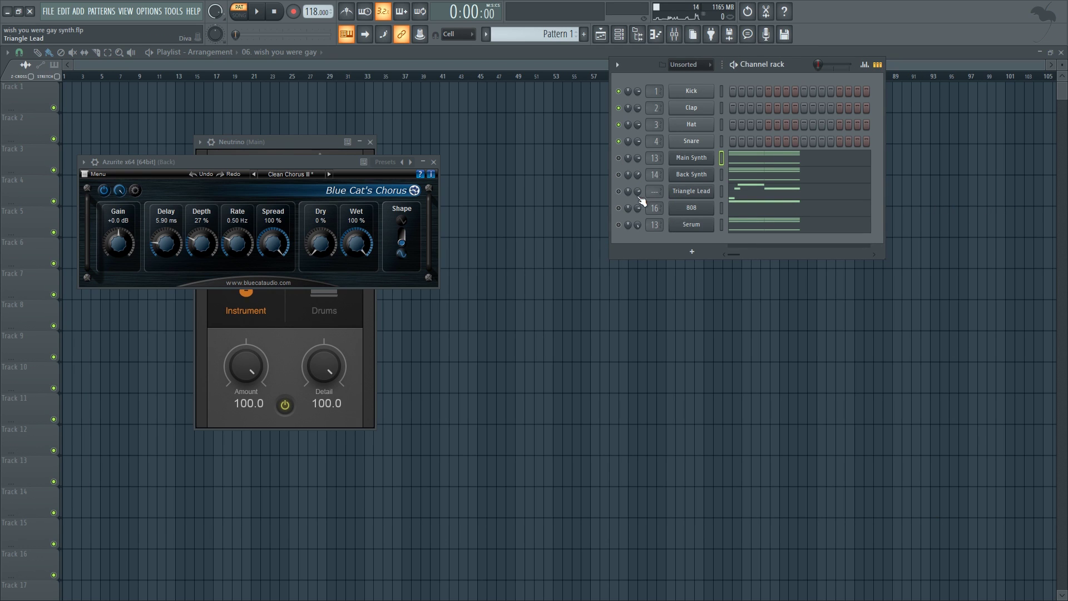
left_click(685, 192)
left_click_drag(602, 133, 615, 150)
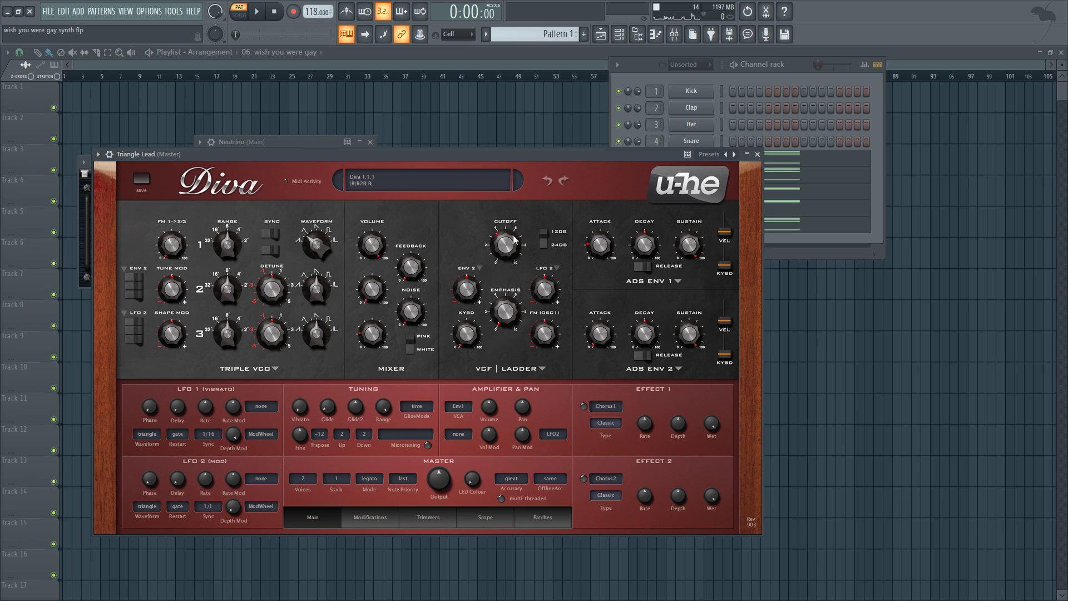
left_click_drag(532, 159, 556, 168)
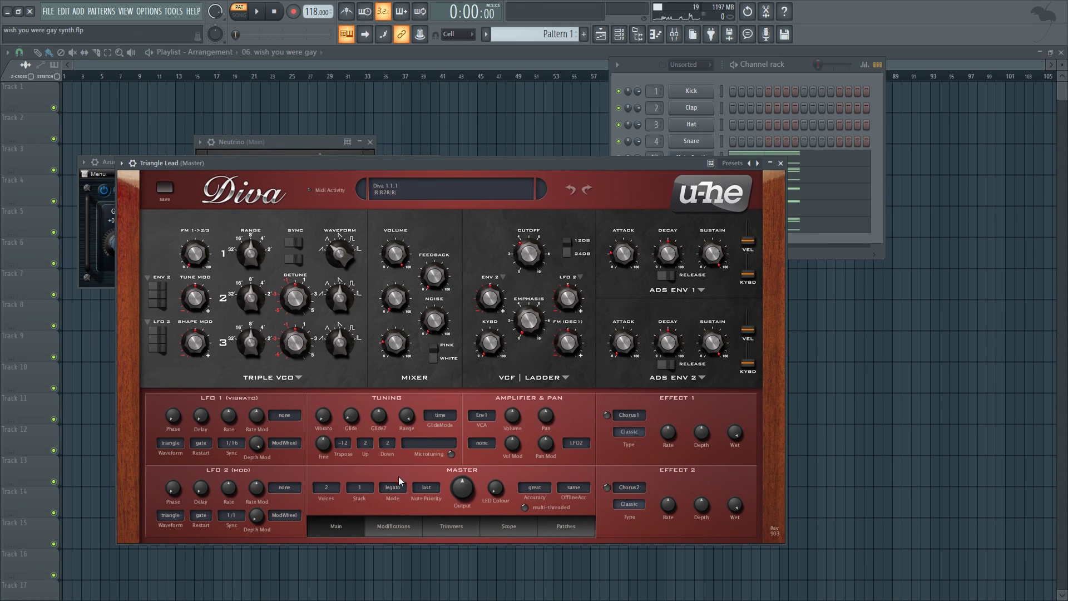
left_click(349, 421)
left_click_drag(546, 167, 596, 225)
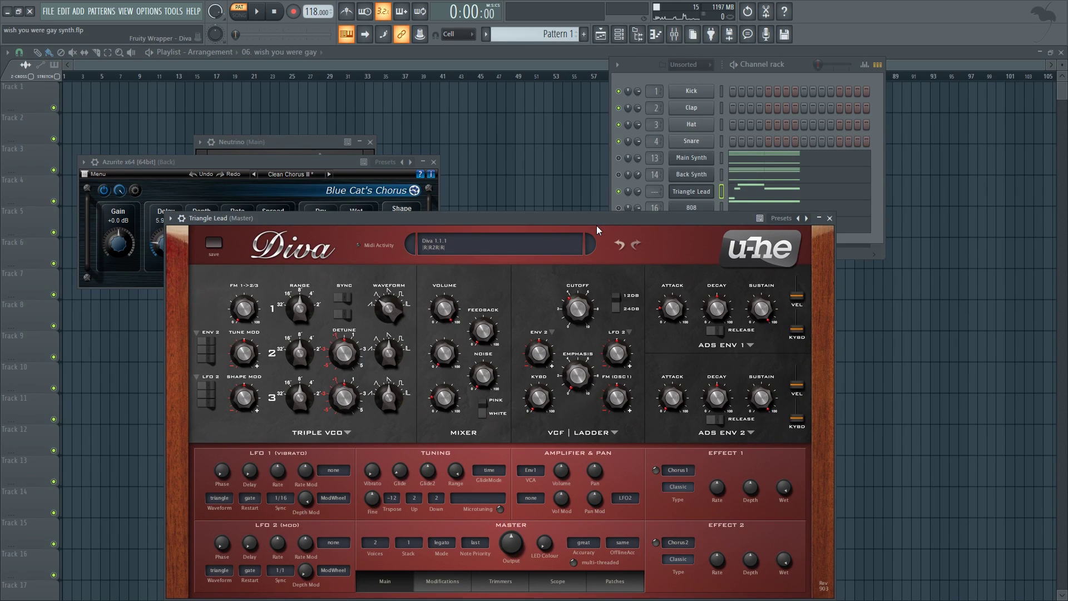
key("space")
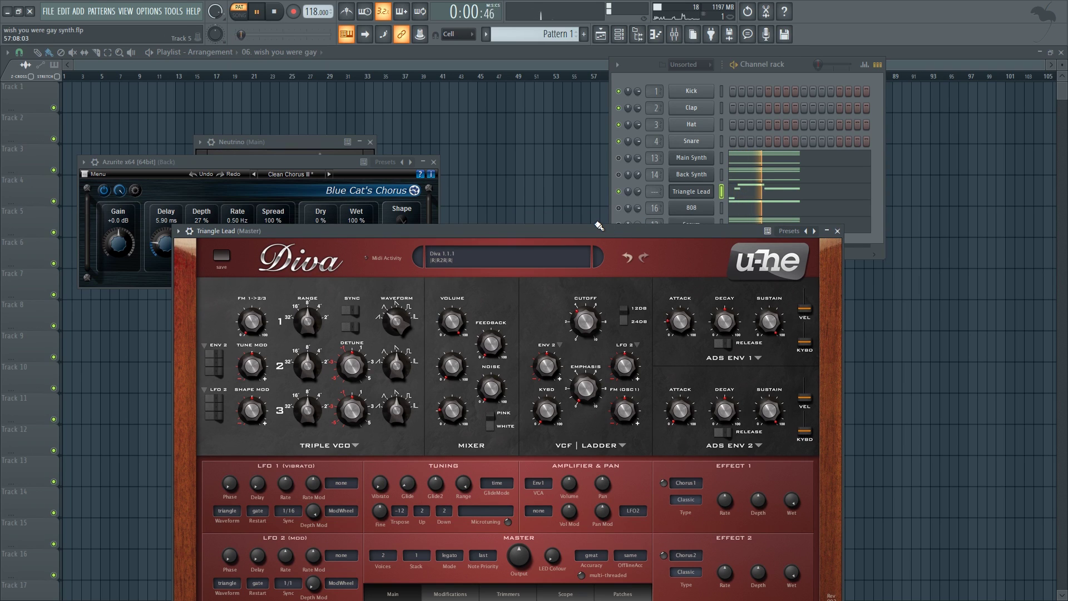
key("space")
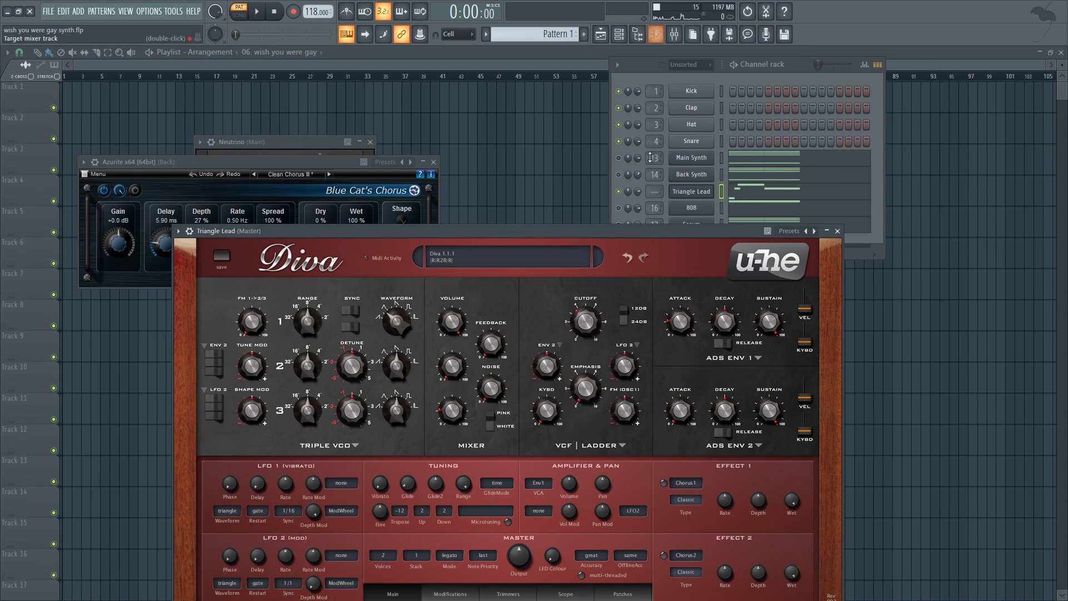
Try raising the Triangle Lead's Diva master output to 200 while playing the pattern.
left_click(638, 191)
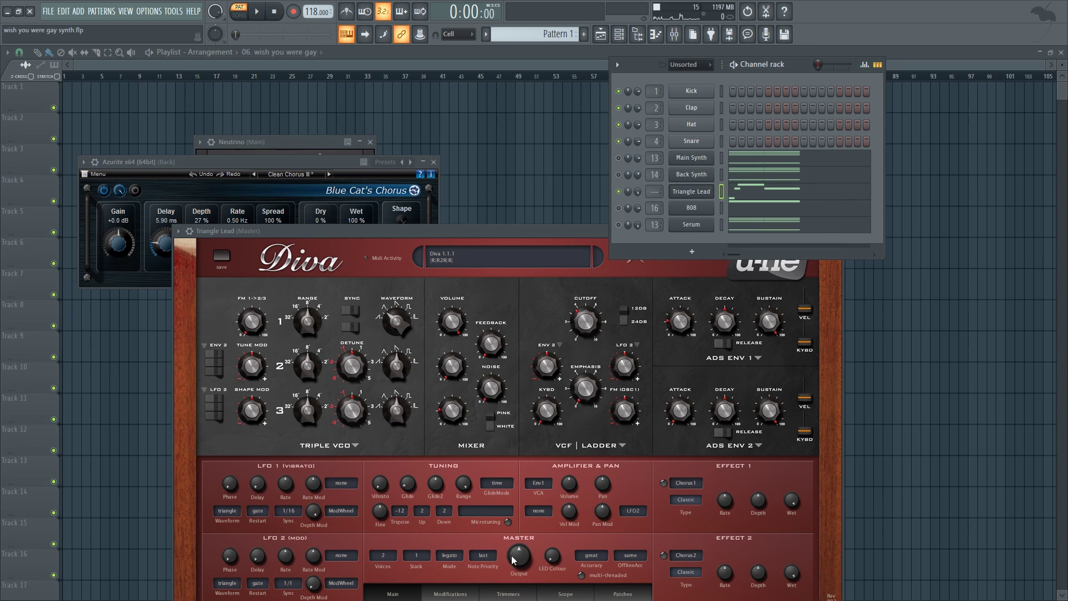
left_click_drag(515, 556, 536, 498)
key("space")
left_click_drag(524, 559, 533, 546)
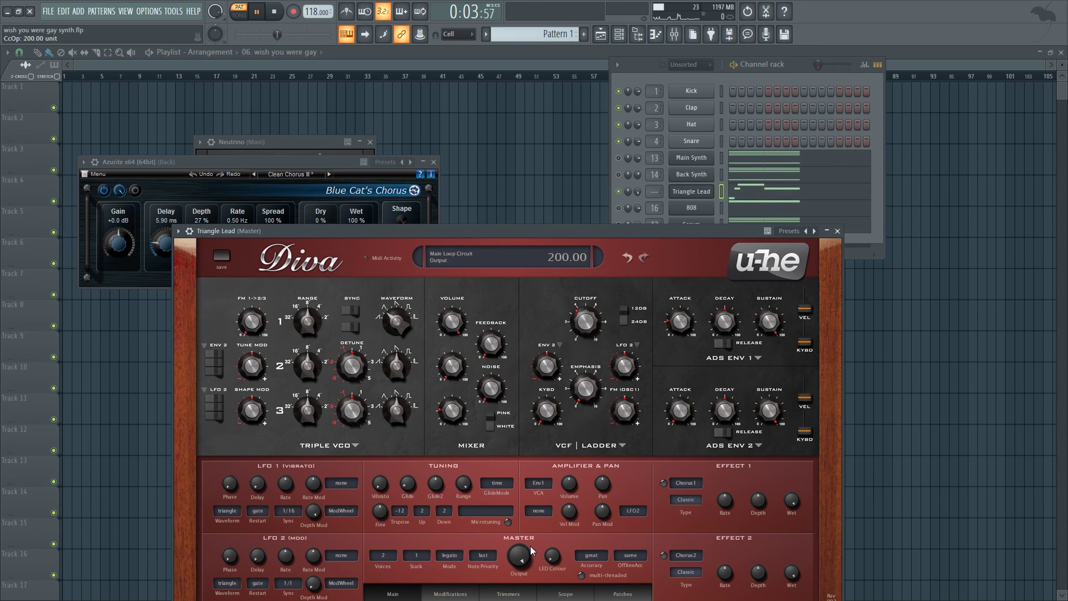
left_click(638, 193)
key("space")
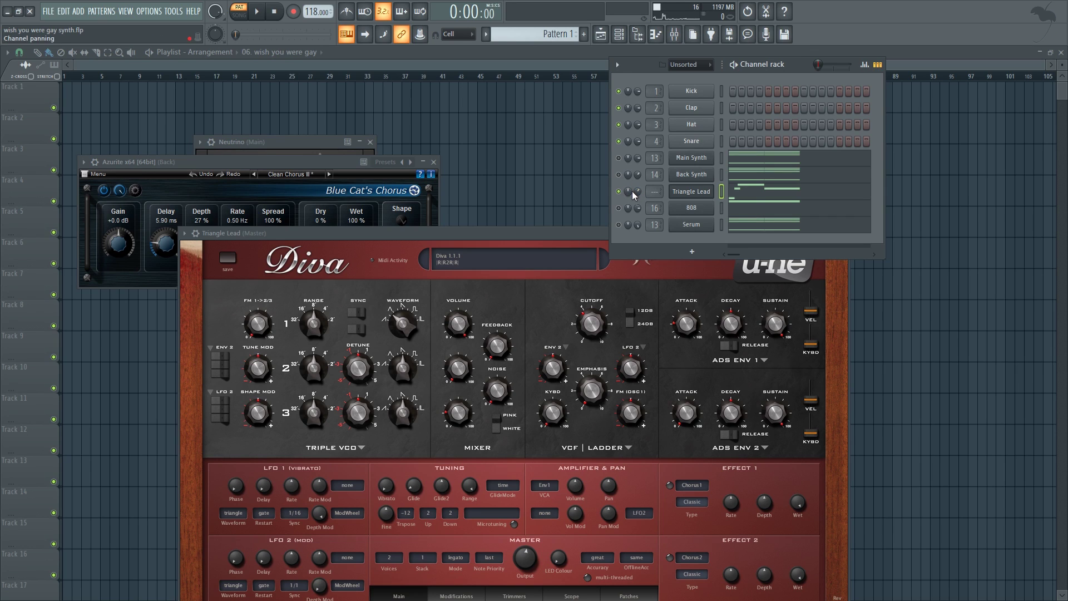
Turn on the Main Synth, Back Synth and 808 channels and play the pattern while checking the mixer levels.
key("space")
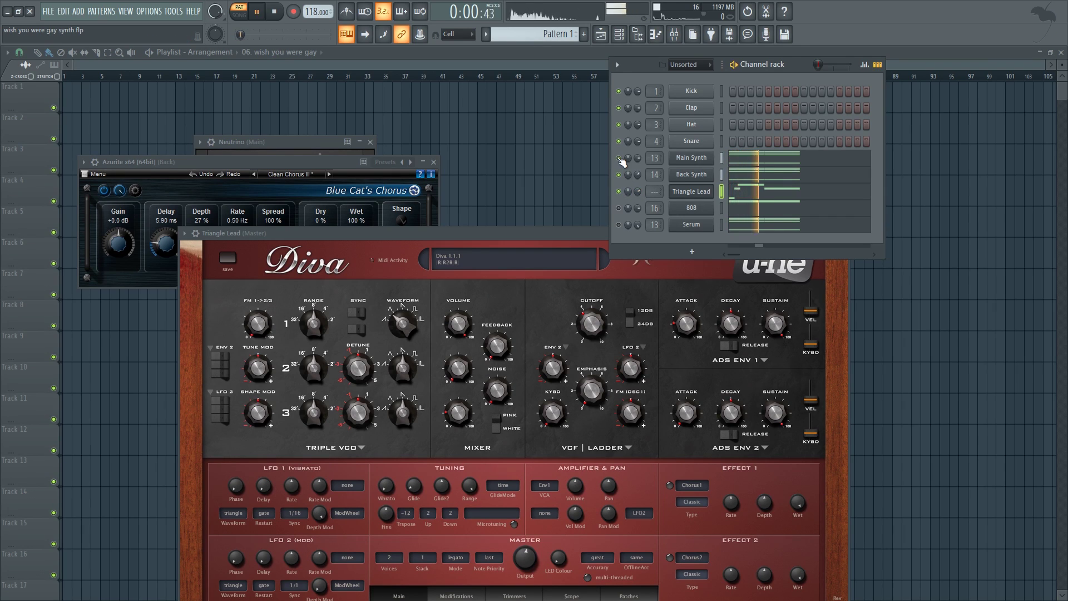
left_click(673, 31)
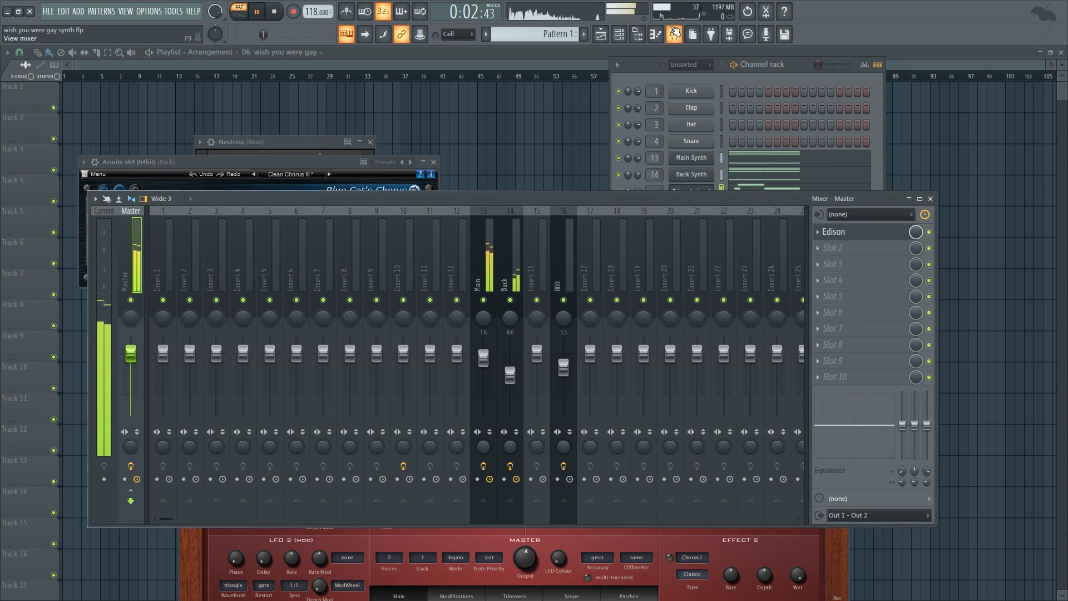
key("space")
left_click(673, 32)
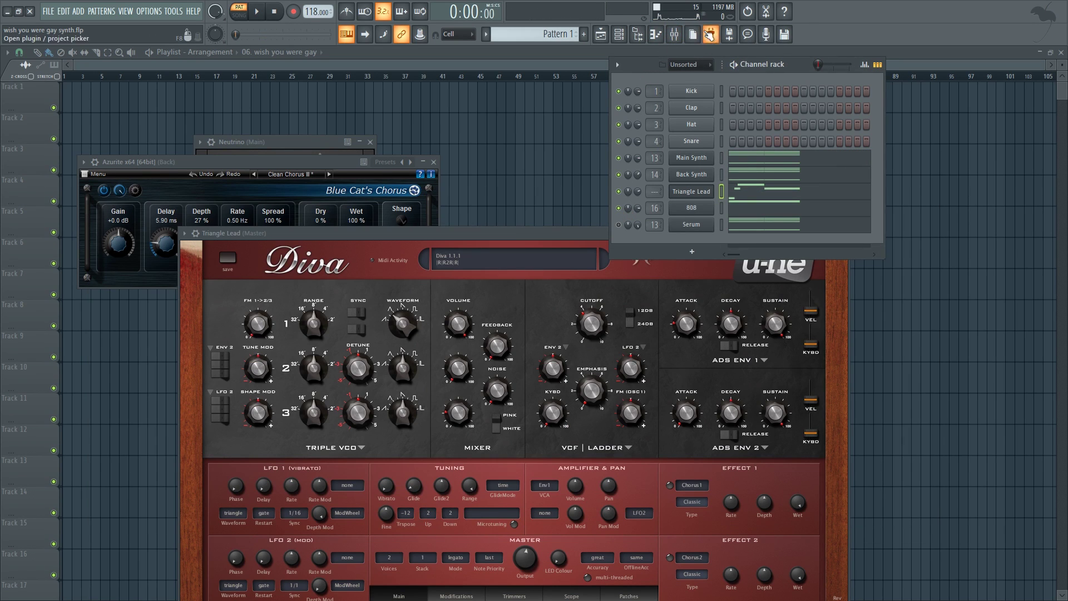
Open Fruity parametric EQ 2 and CamelCrusher on the 808 mixer track and examine their settings.
left_click(674, 34)
left_click(886, 249)
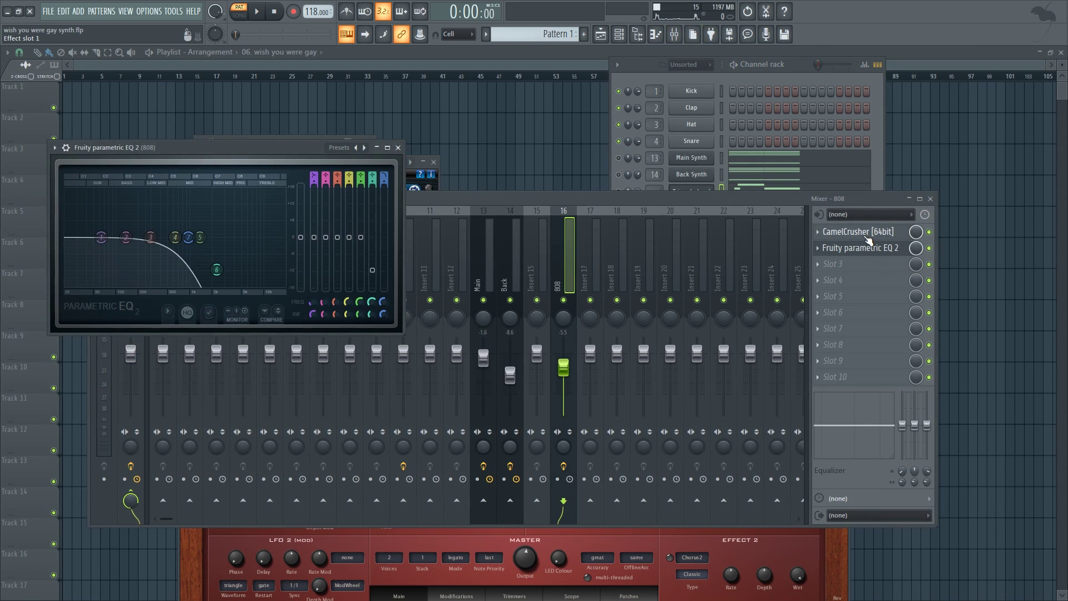
left_click(882, 232)
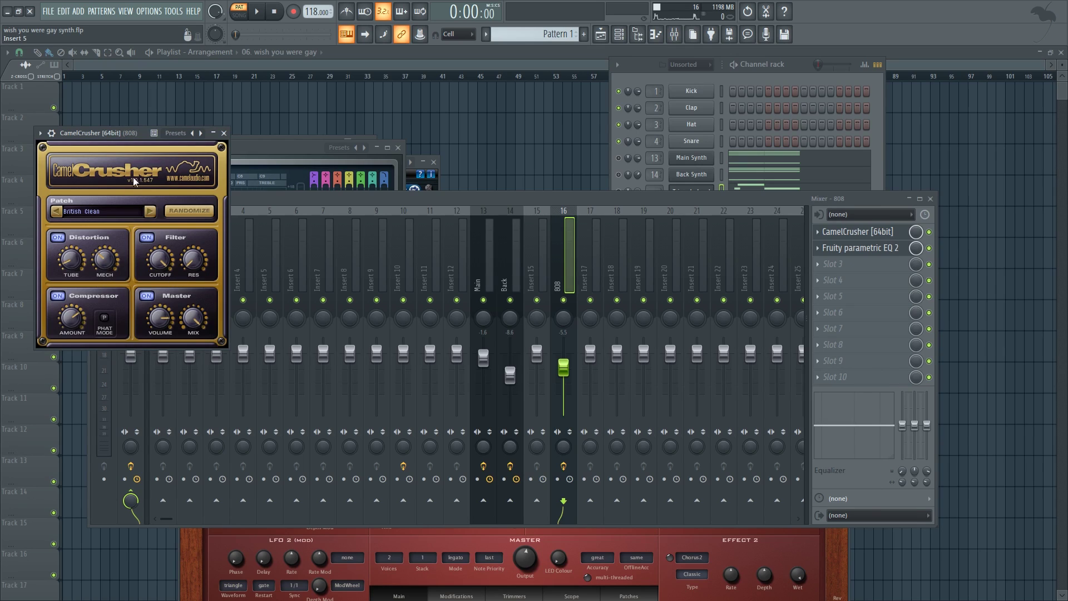
left_click_drag(131, 134, 148, 134)
left_click(241, 133)
left_click(842, 251)
left_click(842, 251)
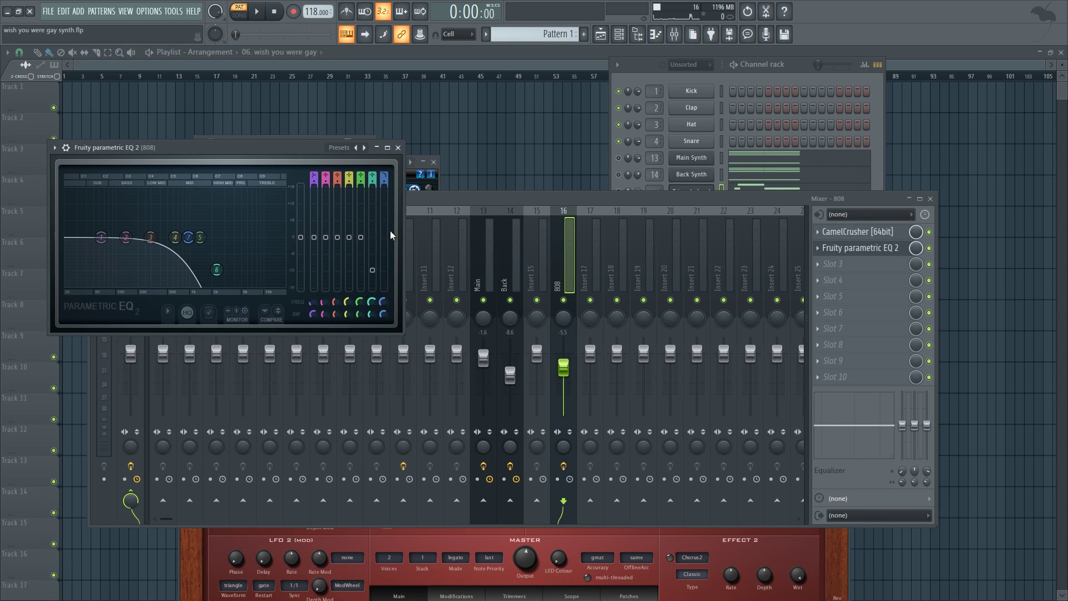
Solo the 808 mixer track and play the pattern, comparing it with its effect slots disabled and enabled.
left_click(589, 312)
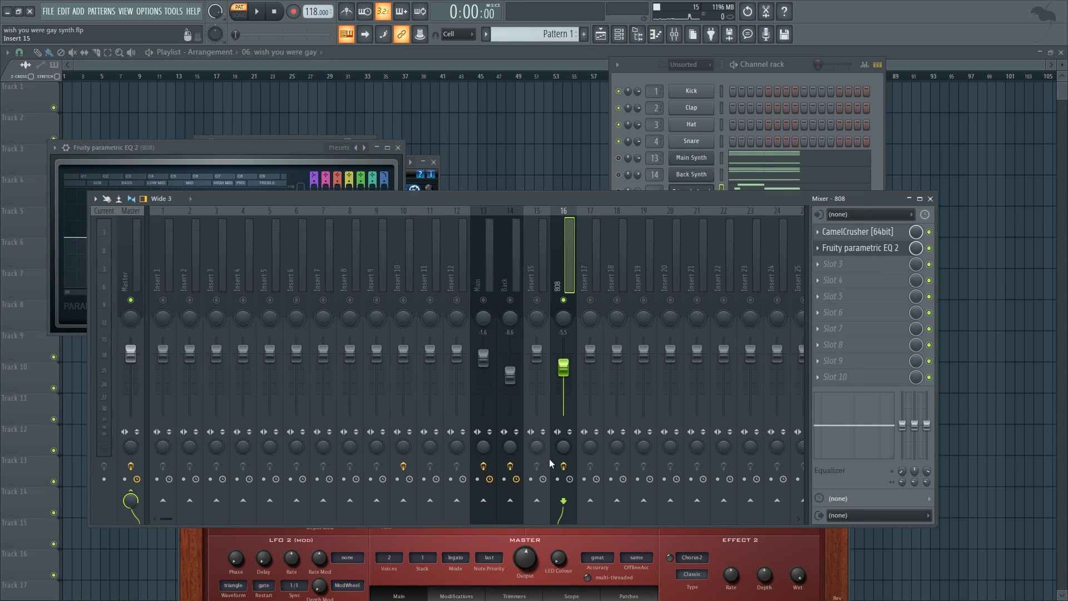
key("space")
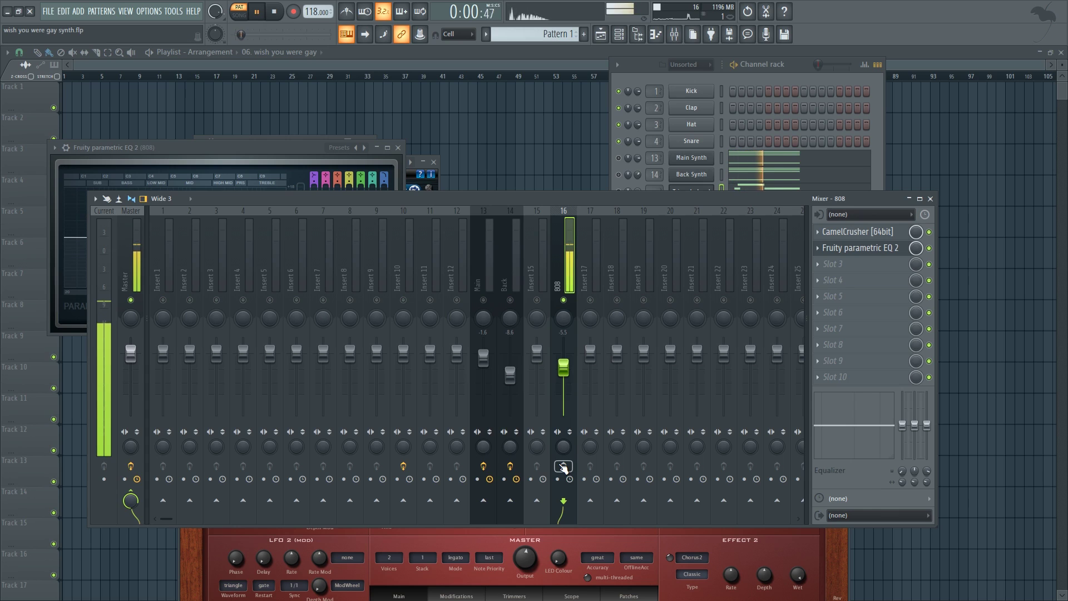
left_click(563, 466)
key("space")
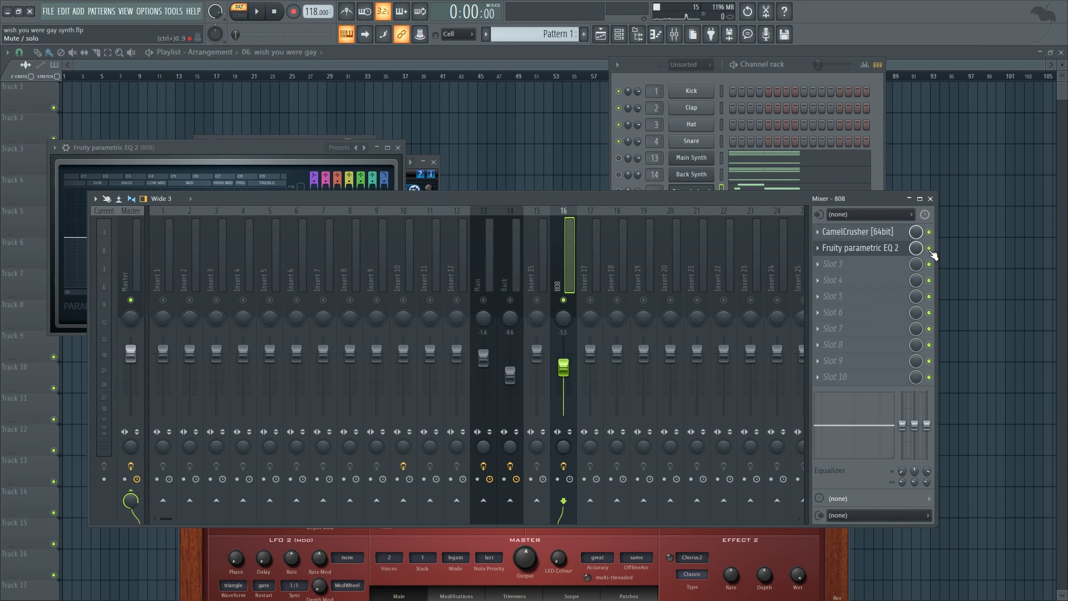
key("space")
key("space")
Examine the 808 track's Fruity parametric EQ 2 curve during playback, close it, and end the track's solo.
left_click_drag(295, 146, 417, 112)
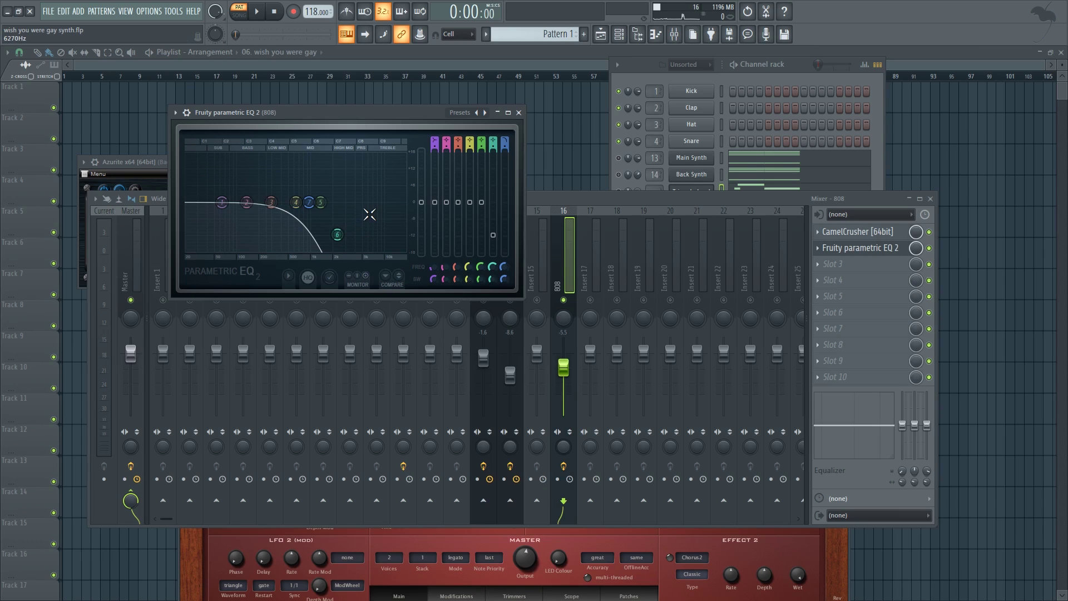
key("space")
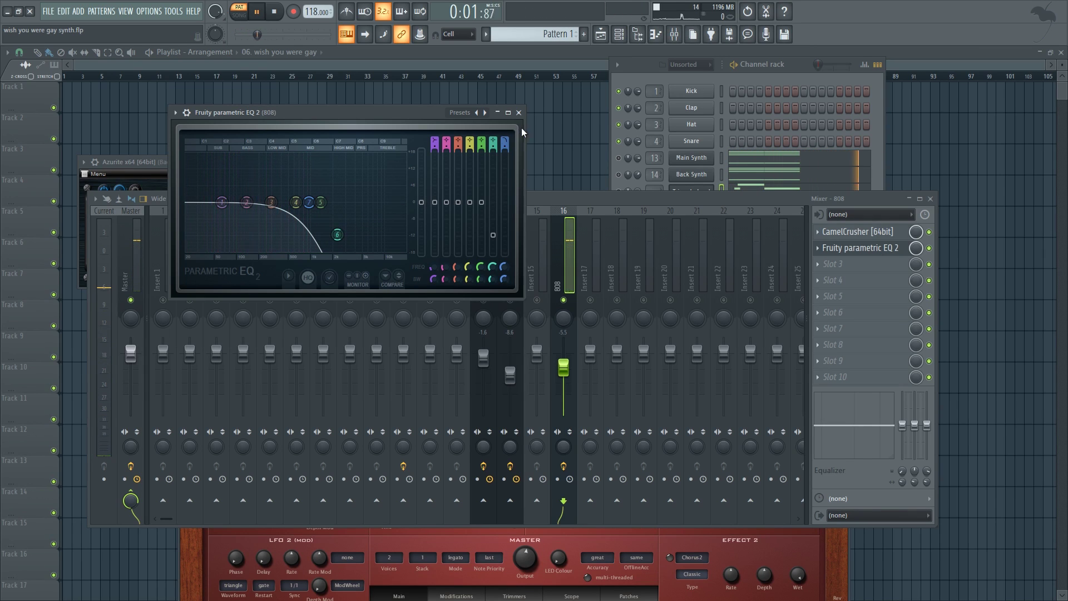
left_click(518, 112)
key("space")
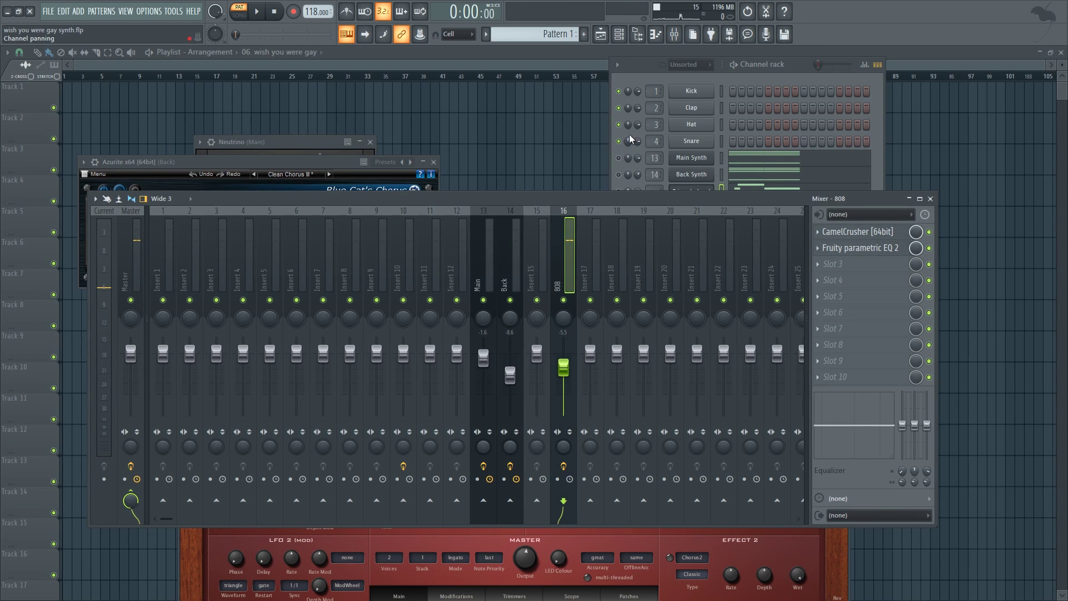
Turn on the Main Synth, Back Synth and Triangle Lead channels, play the full pattern, and select the Main mixer track.
left_click(621, 174)
key("space")
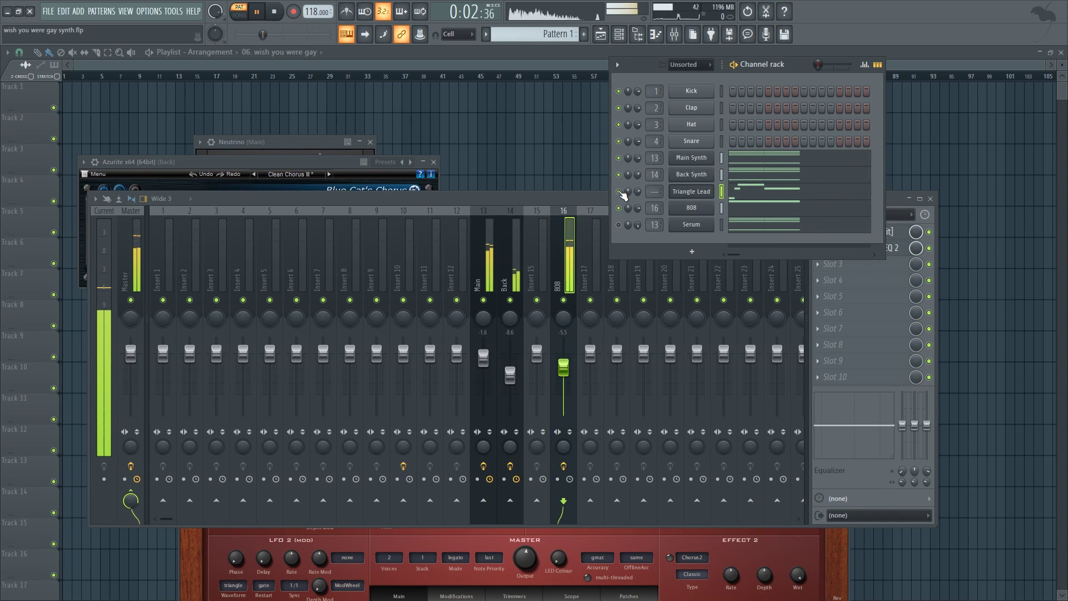
key("space")
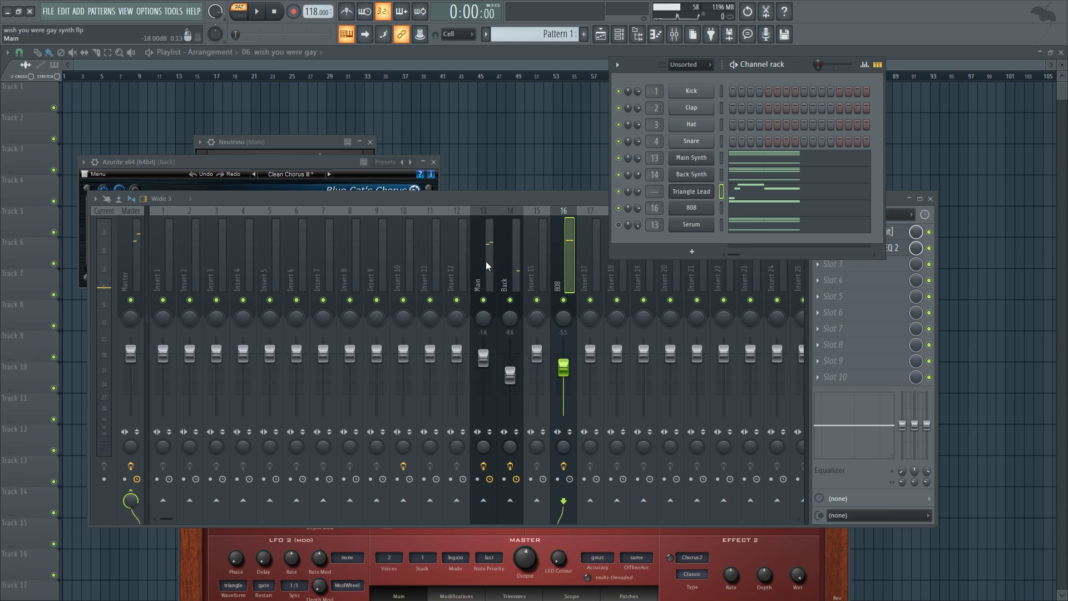
left_click(486, 266)
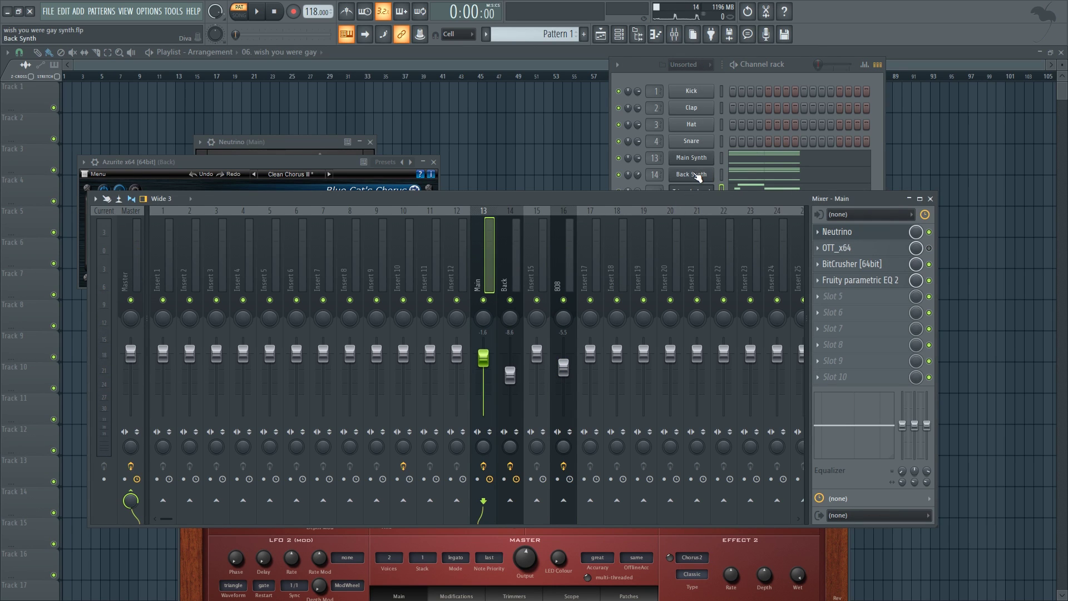
Bring the channel rack forward, open the Serum channel's synth, reposition its window, and browse oscillator A's wavetable list, keeping Basic Shapes.
left_click(632, 78)
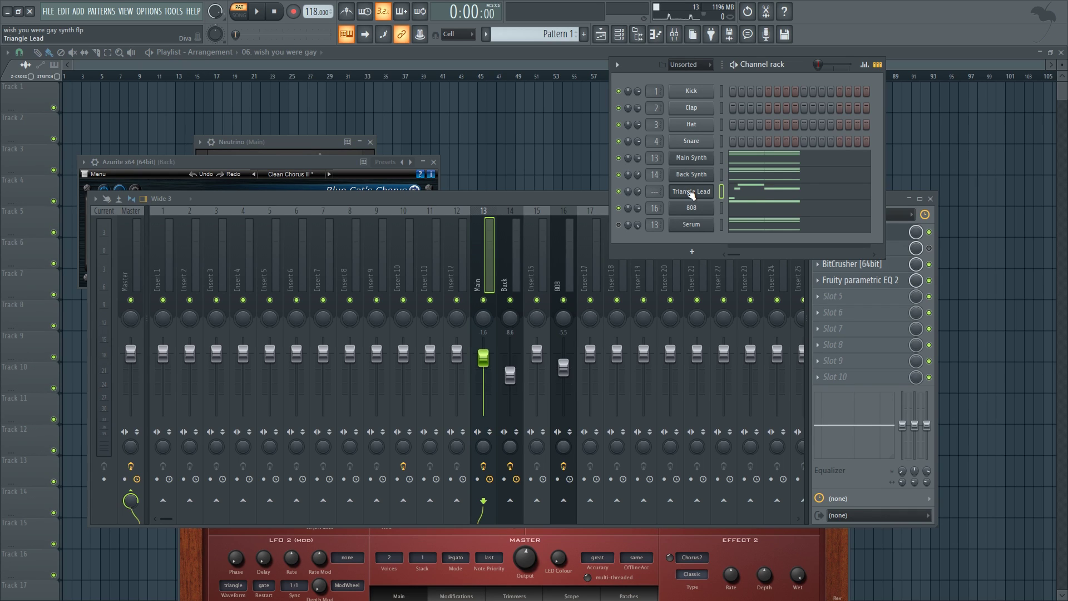
left_click(618, 174)
left_click(685, 231)
left_click_drag(335, 135, 504, 105)
left_click(372, 168)
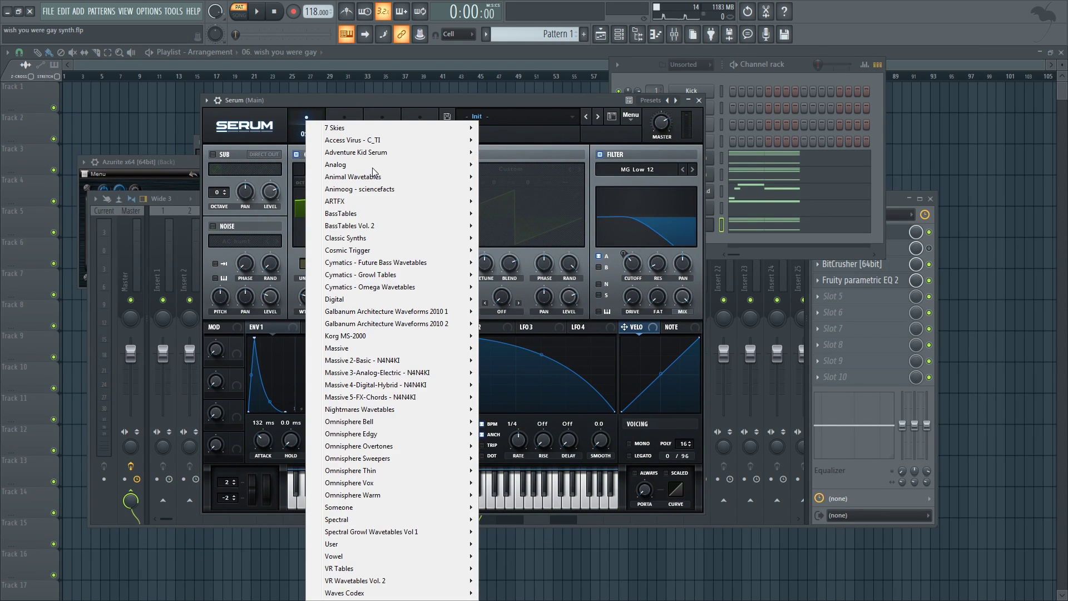
mouse_move(372, 166)
left_click(540, 217)
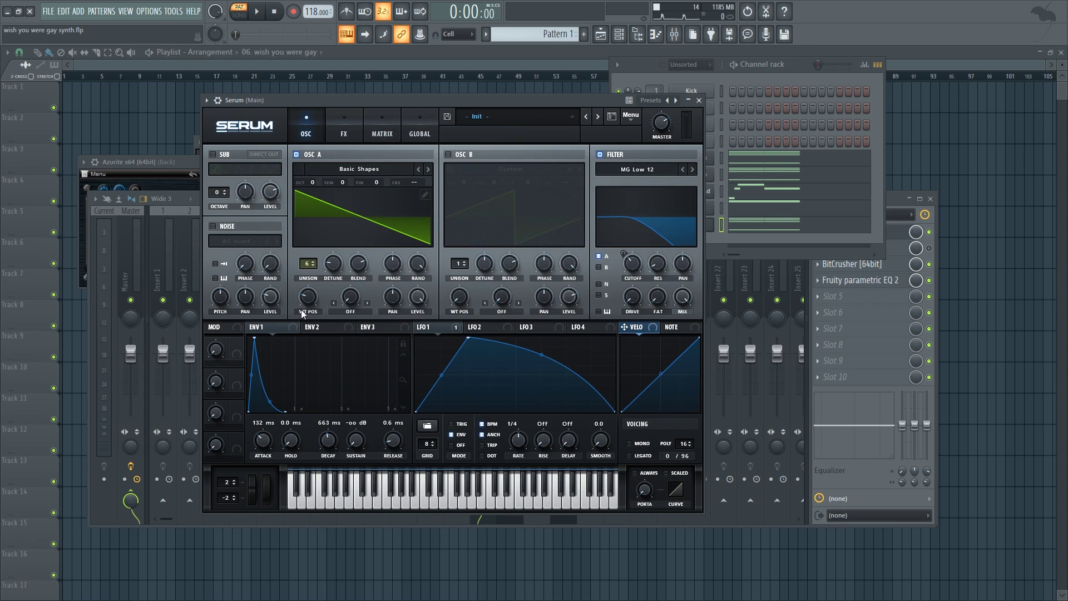
Apply Morph - Crossfade to oscillator A's Basic Shapes wavetable in the wavetable editor, and close the editor.
left_click(425, 192)
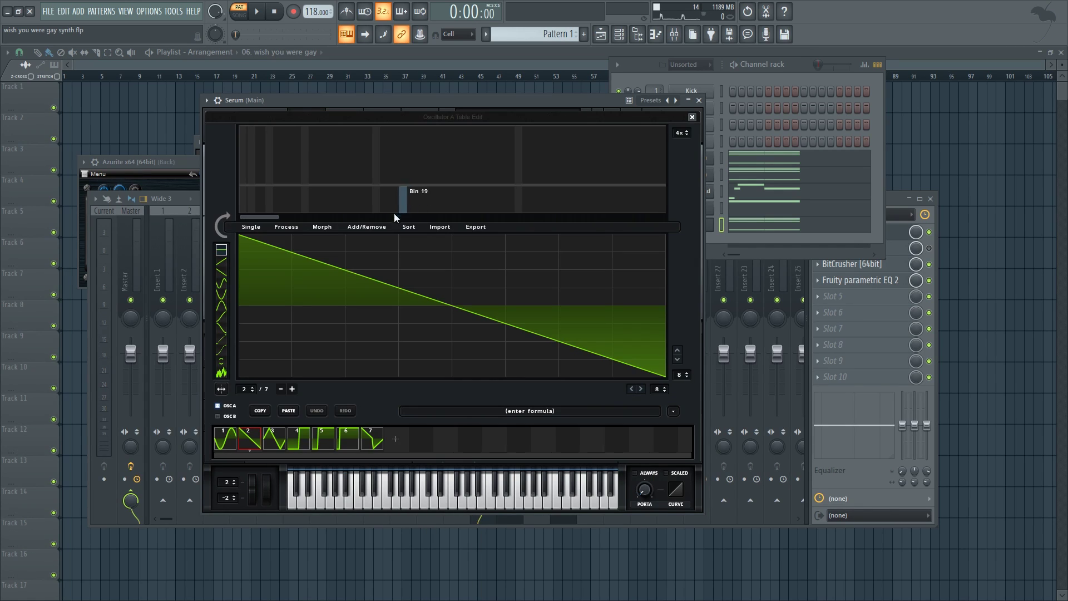
left_click(330, 227)
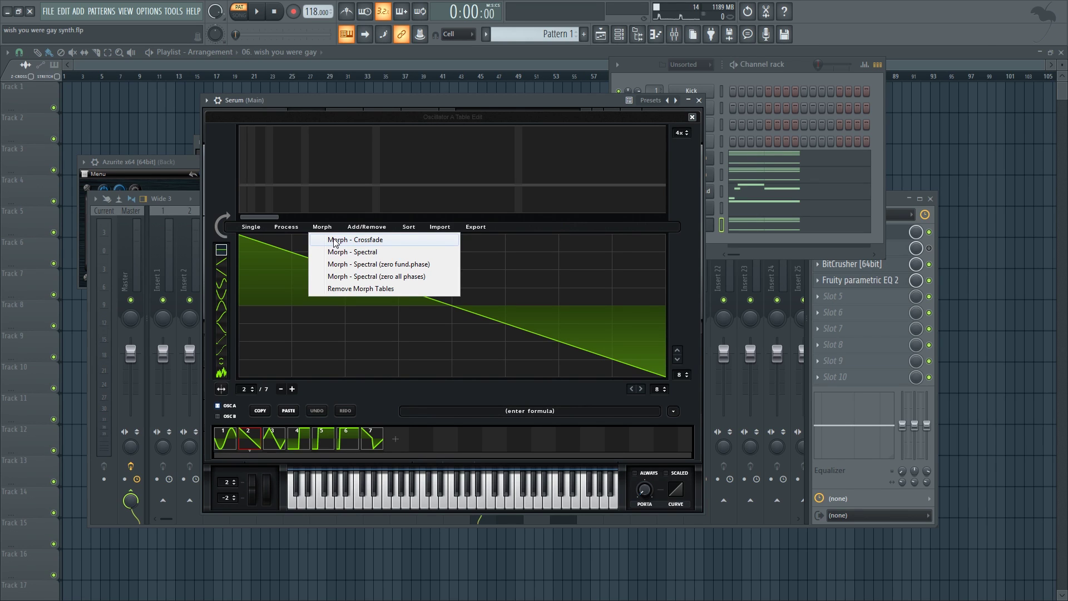
left_click(336, 241)
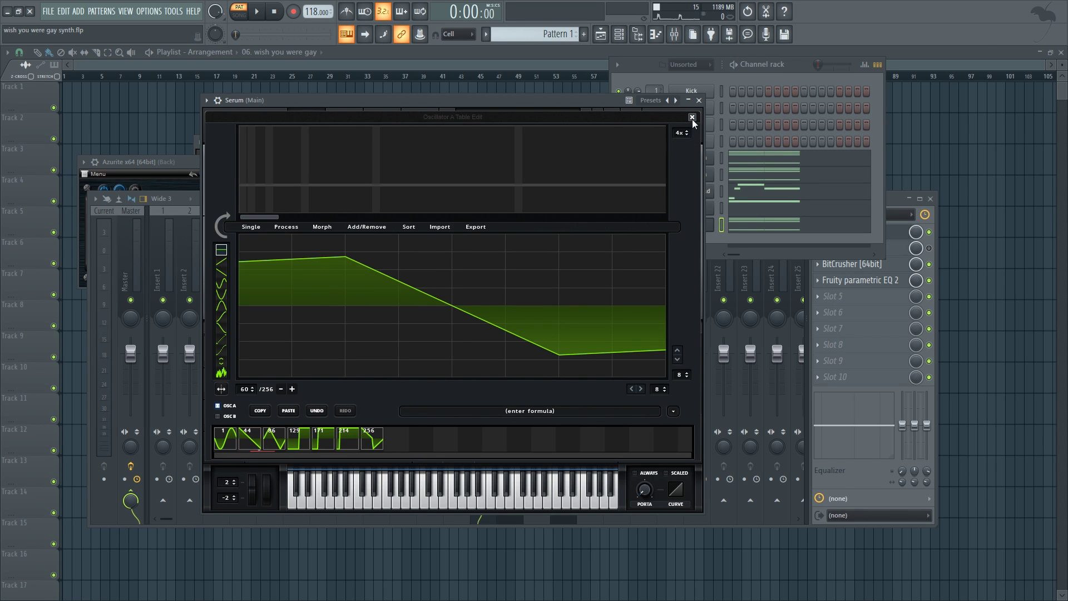
left_click(692, 118)
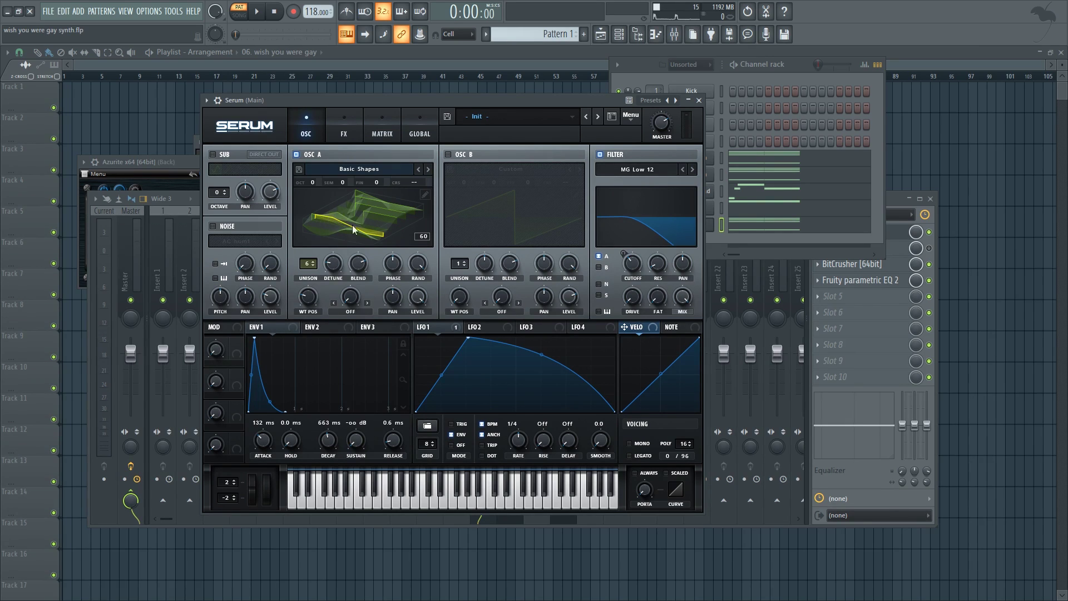
Switch oscillator A's wavetable display to the 2D view, fine-tune its wavetable position, and play a few test notes.
left_click(378, 226)
left_click_drag(314, 301, 315, 301)
key("z")
key("z")
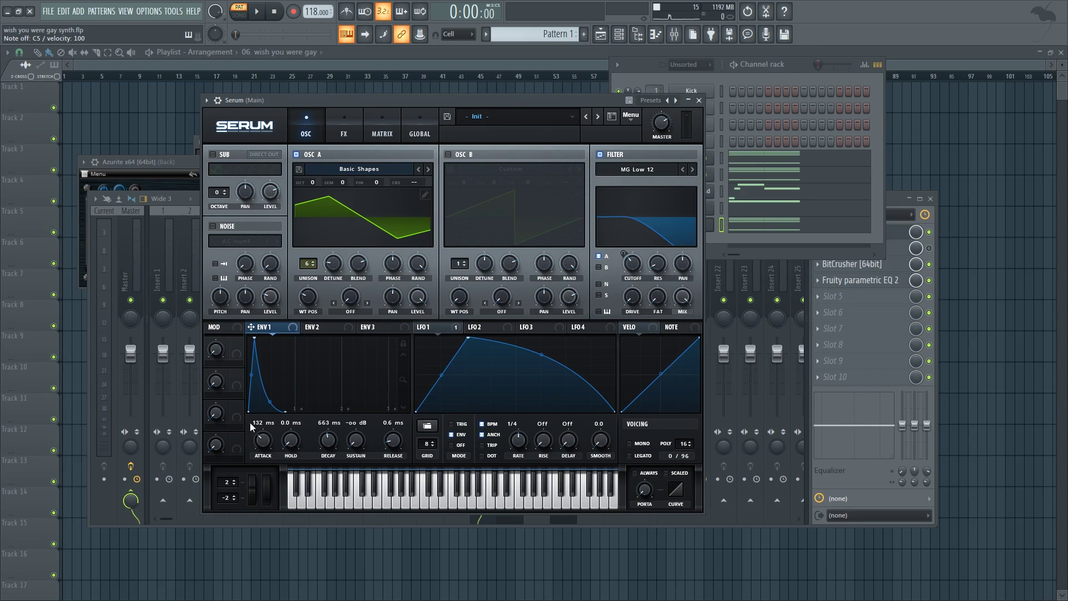
key("z")
Examine the filter cutoff and its LFO 1 modulation, and the Hyper/Dimension, Distortion and Chorus effect settings in Serum.
left_click(632, 267)
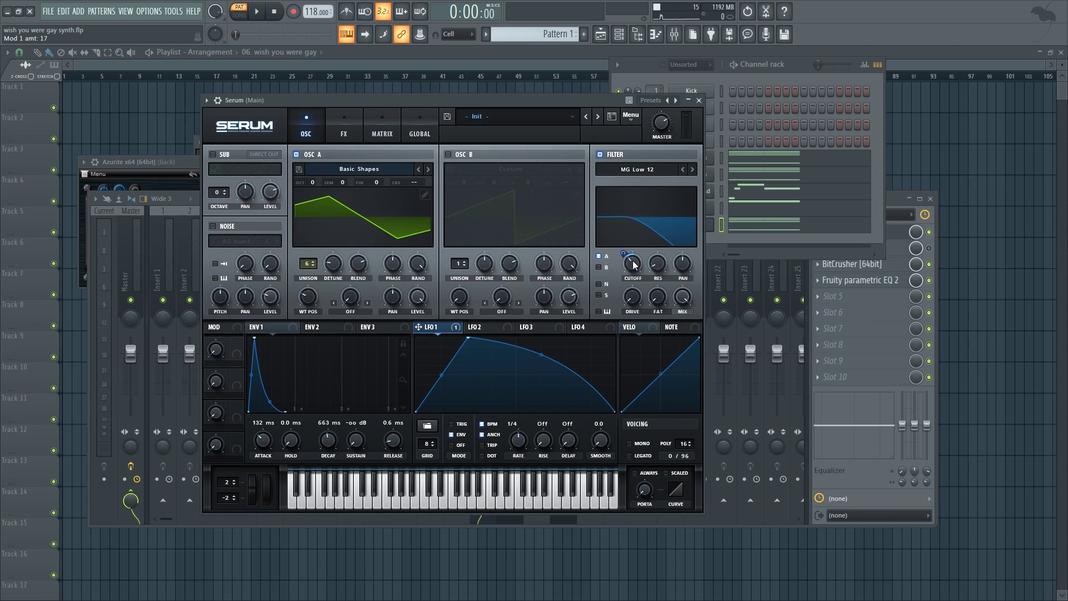
left_click(344, 131)
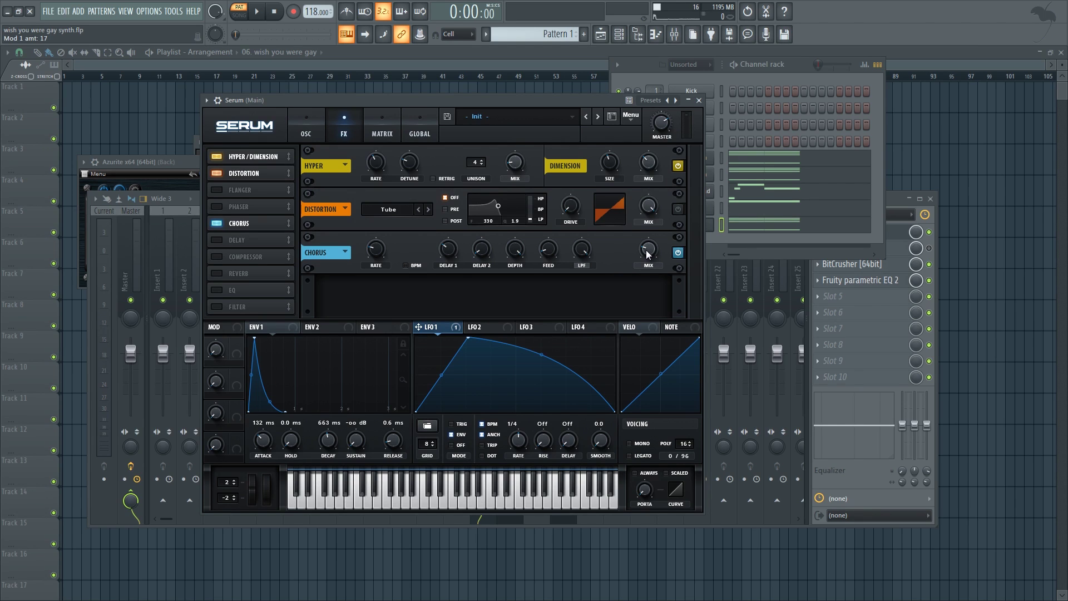
left_click_drag(581, 255, 585, 240)
left_click_drag(552, 99, 550, 108)
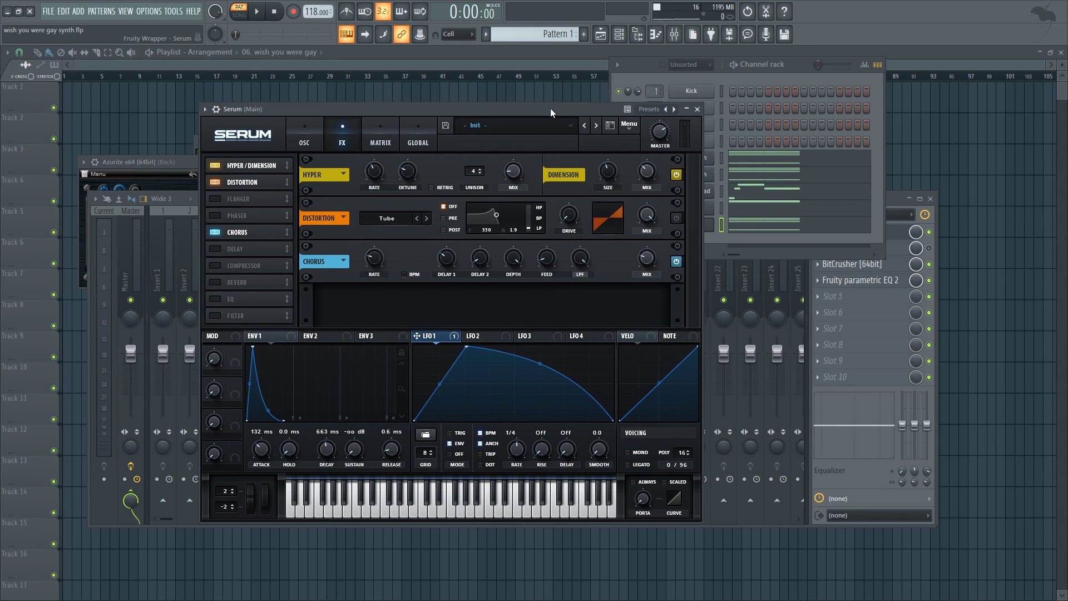
Play the pattern to compare Serum's Tube distortion off and on, leaving the distortion enabled.
left_click(675, 218)
key("space")
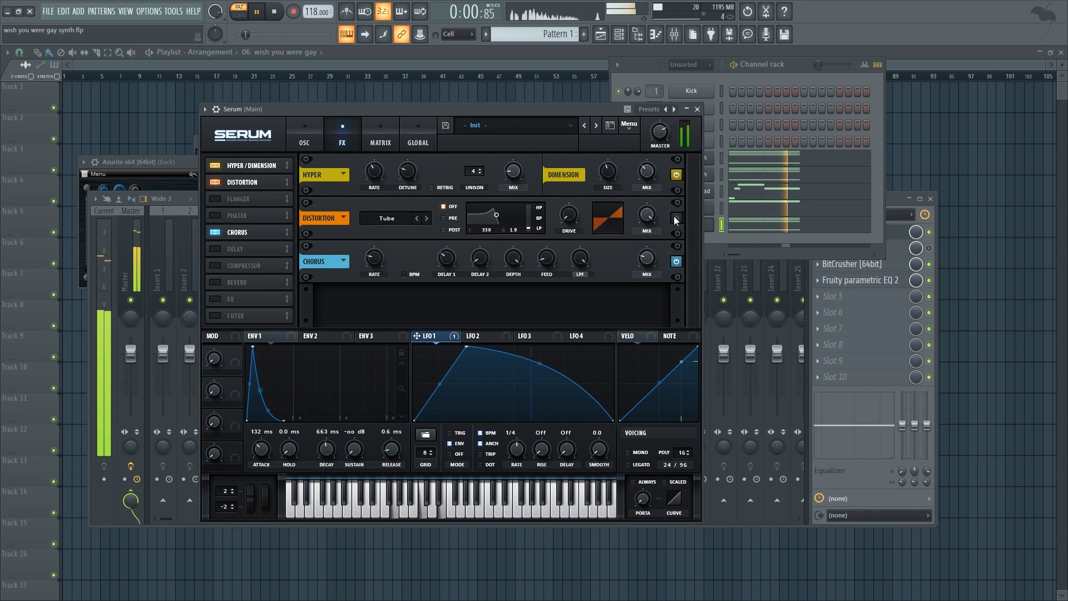
key("space")
left_click(674, 217)
key("space")
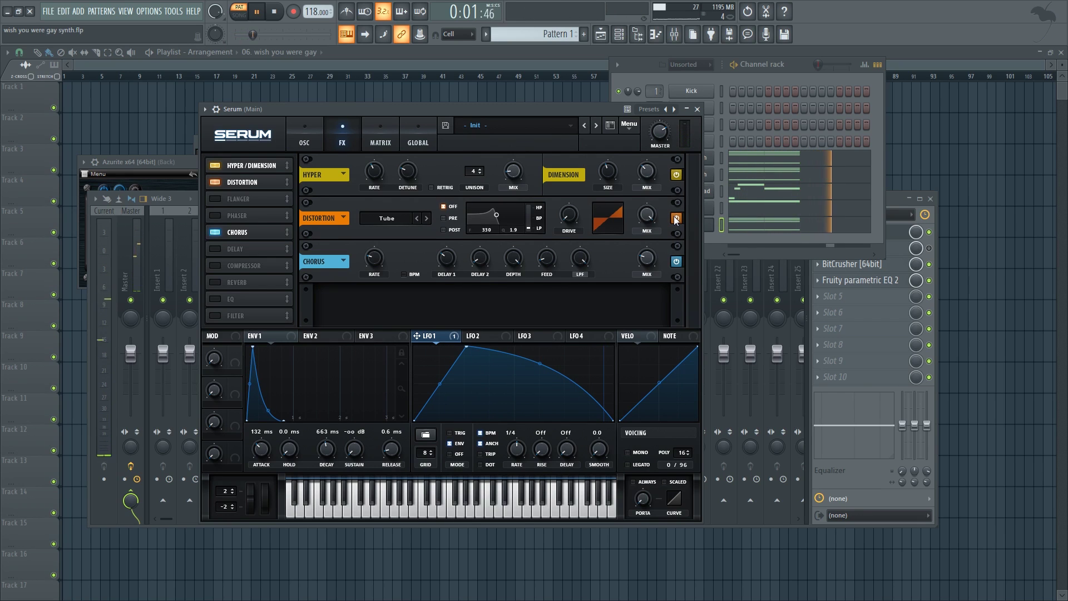
key("space")
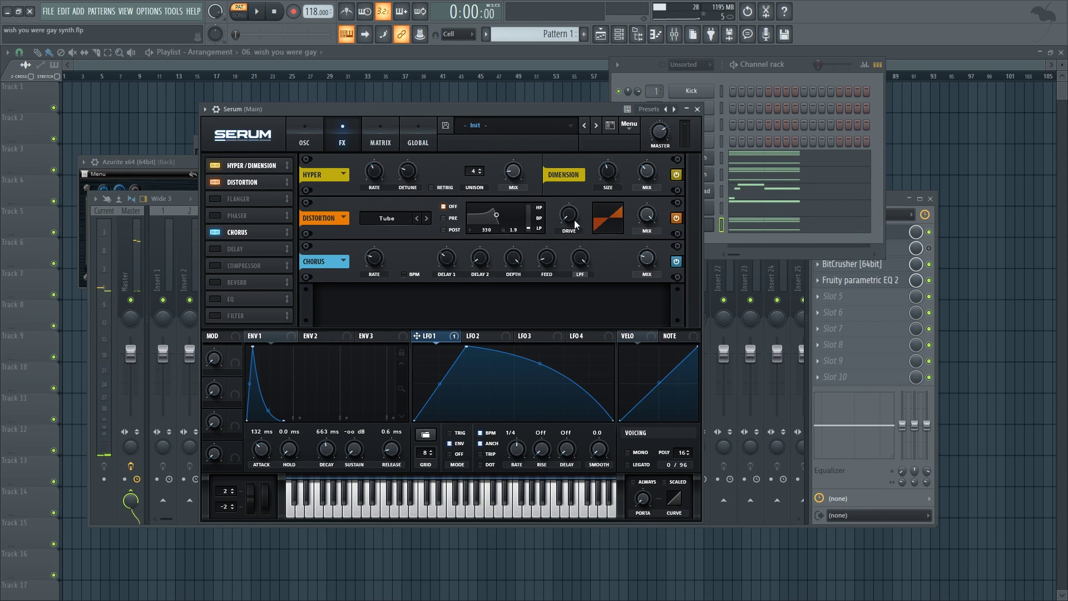
Raise the Tube distortion's drive, play the pattern to hear it, and return the drive to 0%.
mouse_move(569, 221)
left_click_drag(568, 221, 589, 182)
key("space")
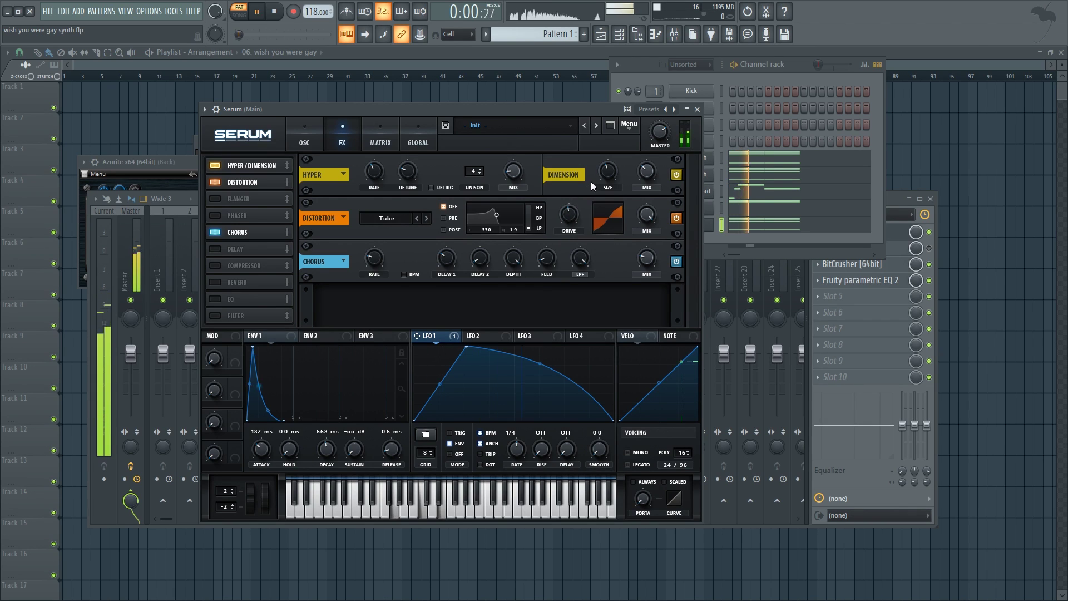
key("space")
left_click_drag(564, 220, 556, 249)
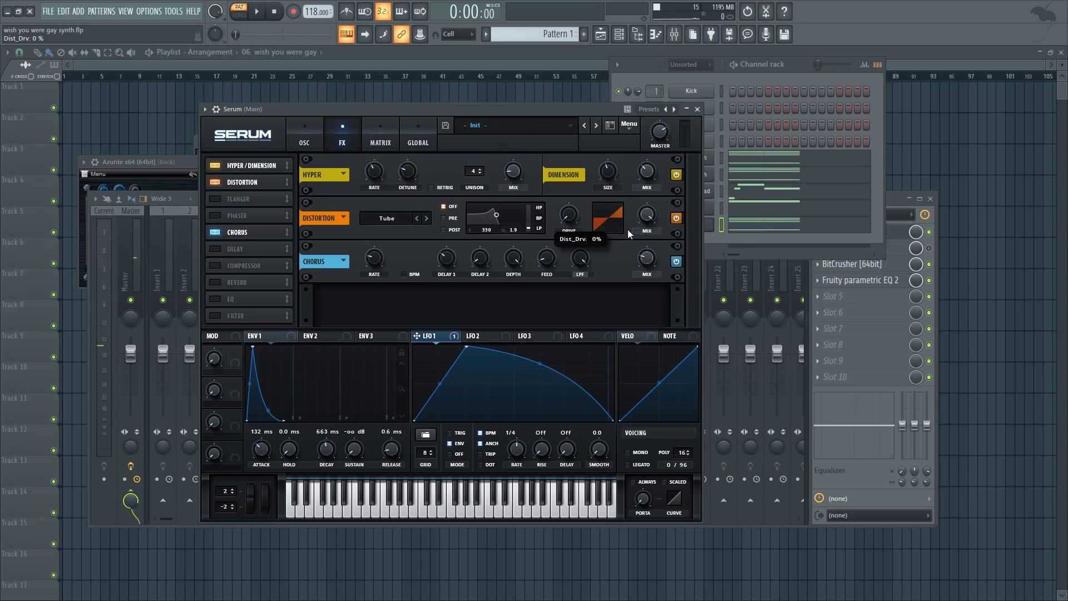